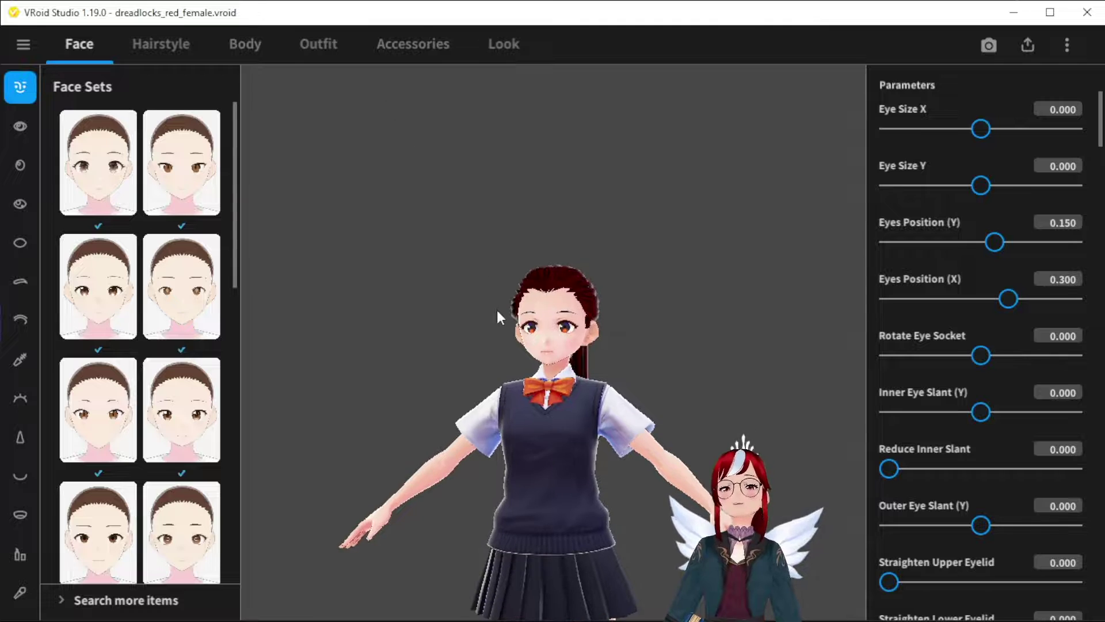
# - Dress the avatar in the light-blue corset dress whole set, then open Photo Booth
pyautogui.click(326, 48)
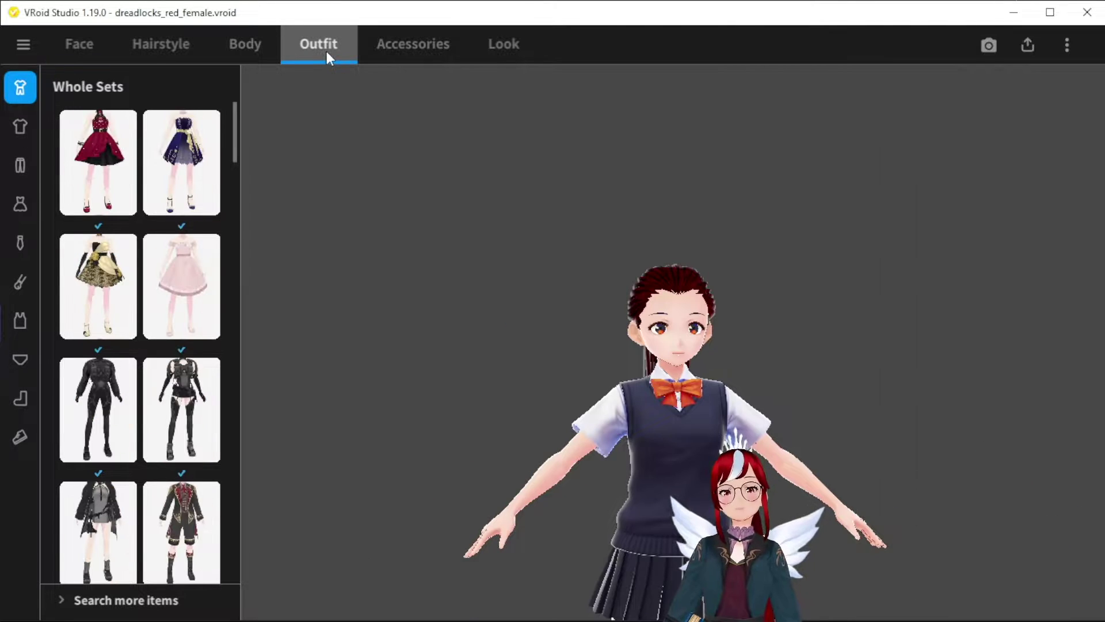
pyautogui.scroll(-2, 222, 265)
pyautogui.scroll(-7, 225, 272)
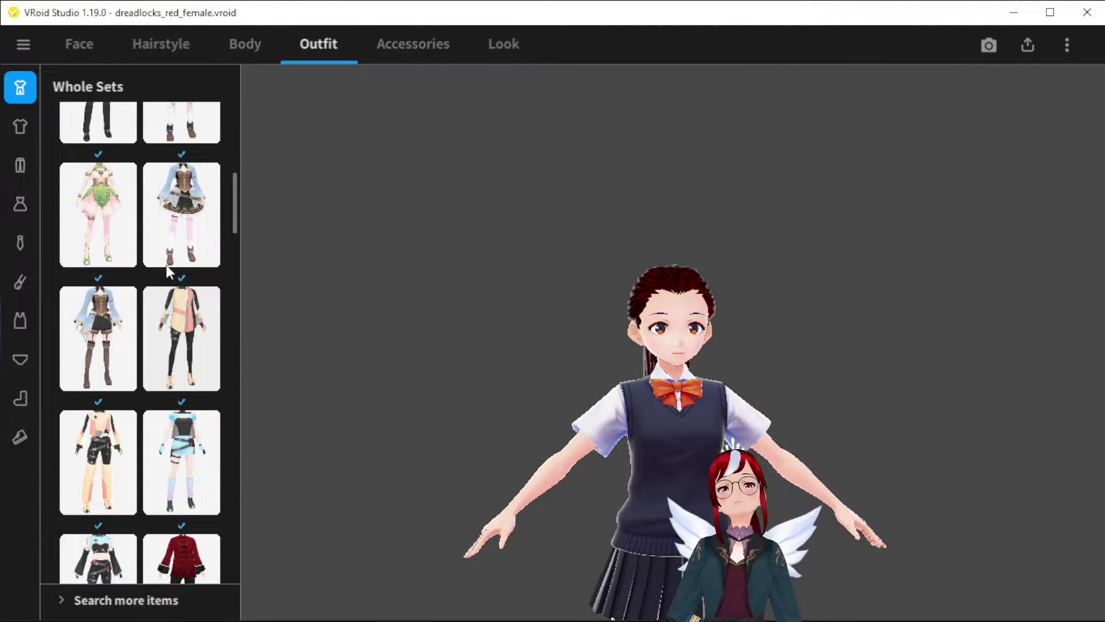
pyautogui.click(179, 233)
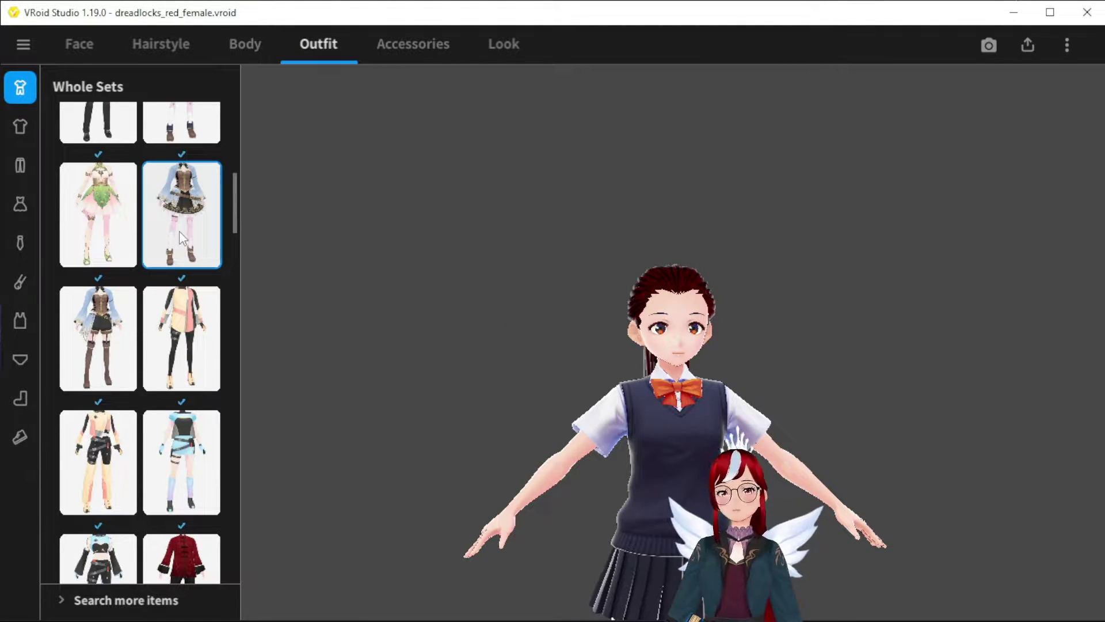
pyautogui.moveTo(719, 250); pyautogui.dragTo(692, 258)
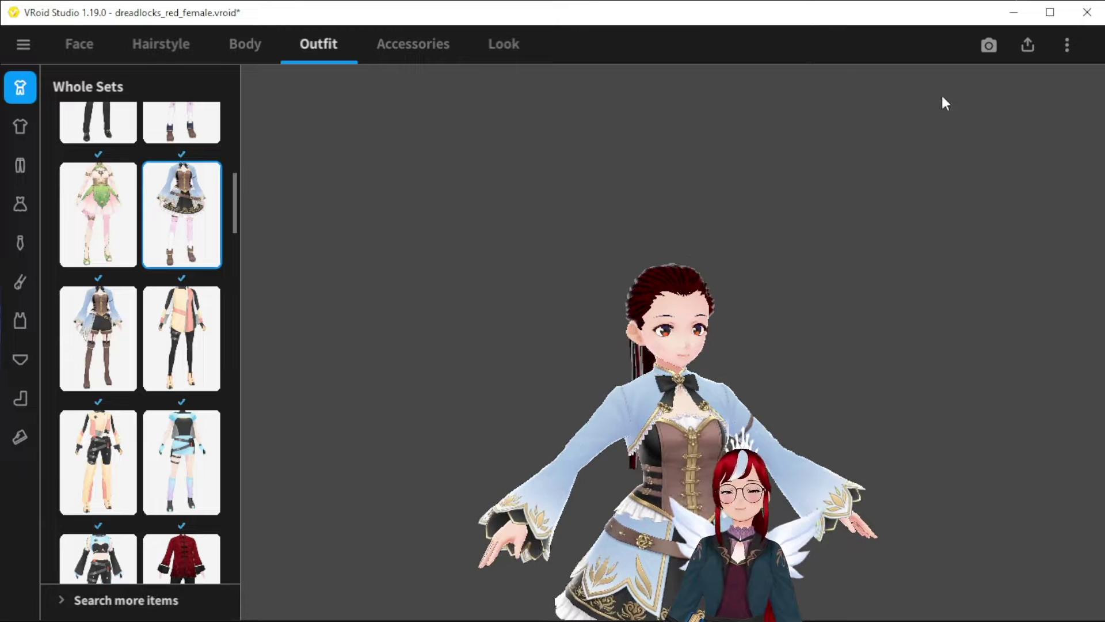
pyautogui.click(986, 45)
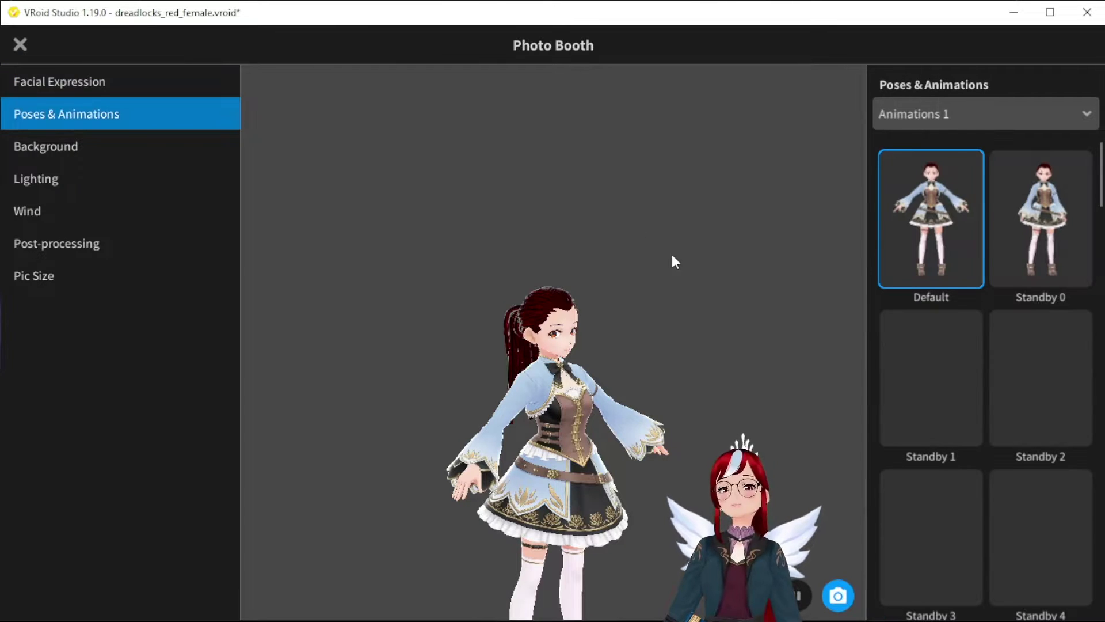
# - Preview the Standby 1 and Standby 3 animations, then switch to Posing mode
pyautogui.click(931, 377)
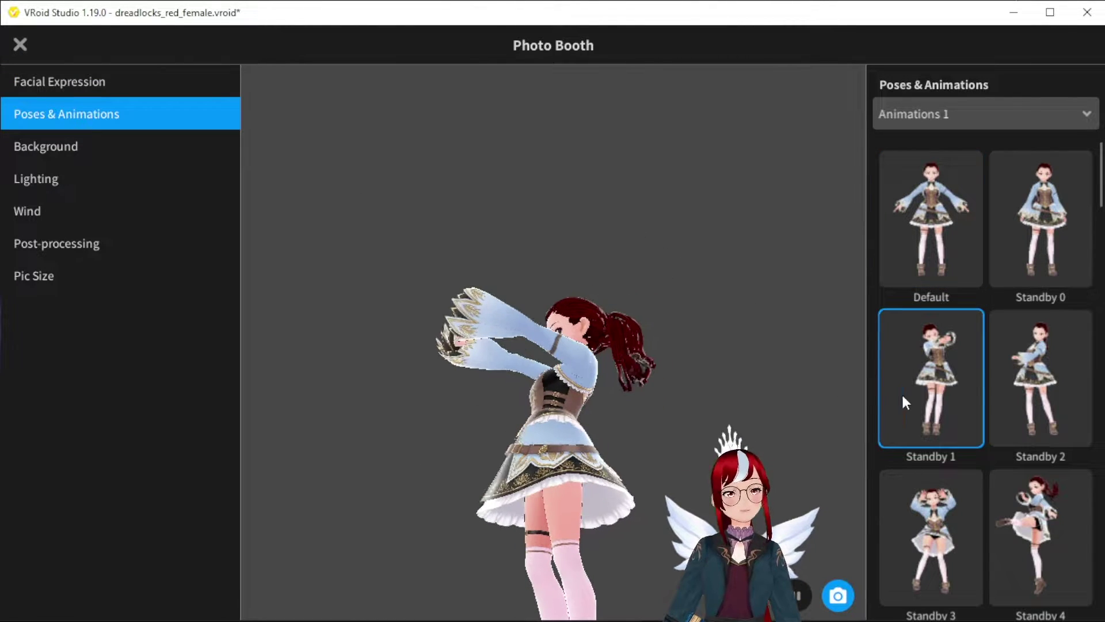
pyautogui.click(947, 525)
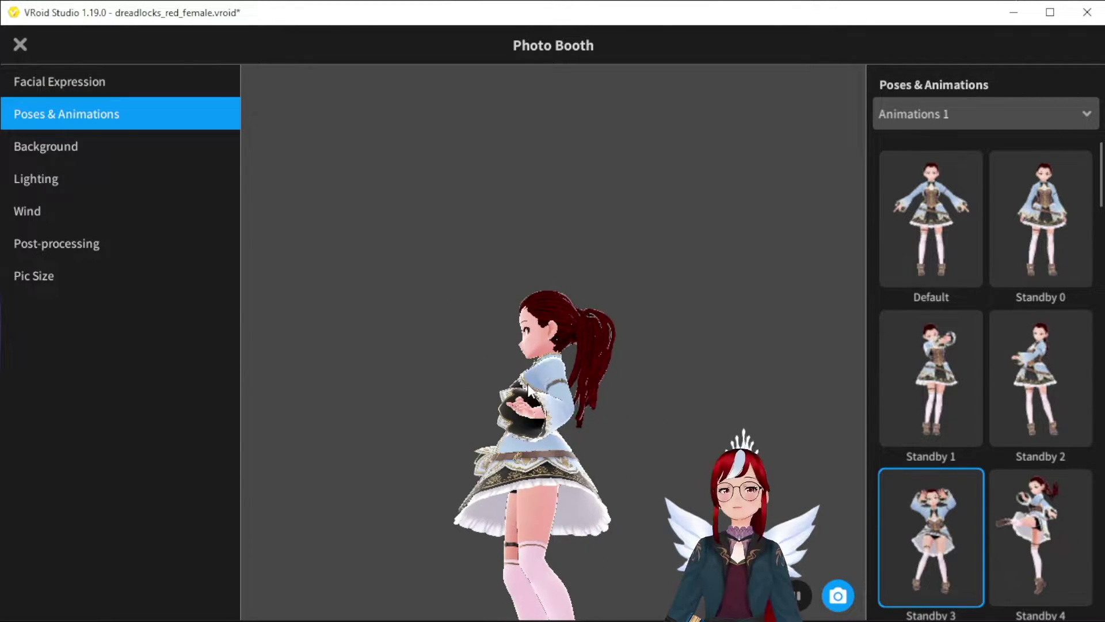
pyautogui.click(1088, 115)
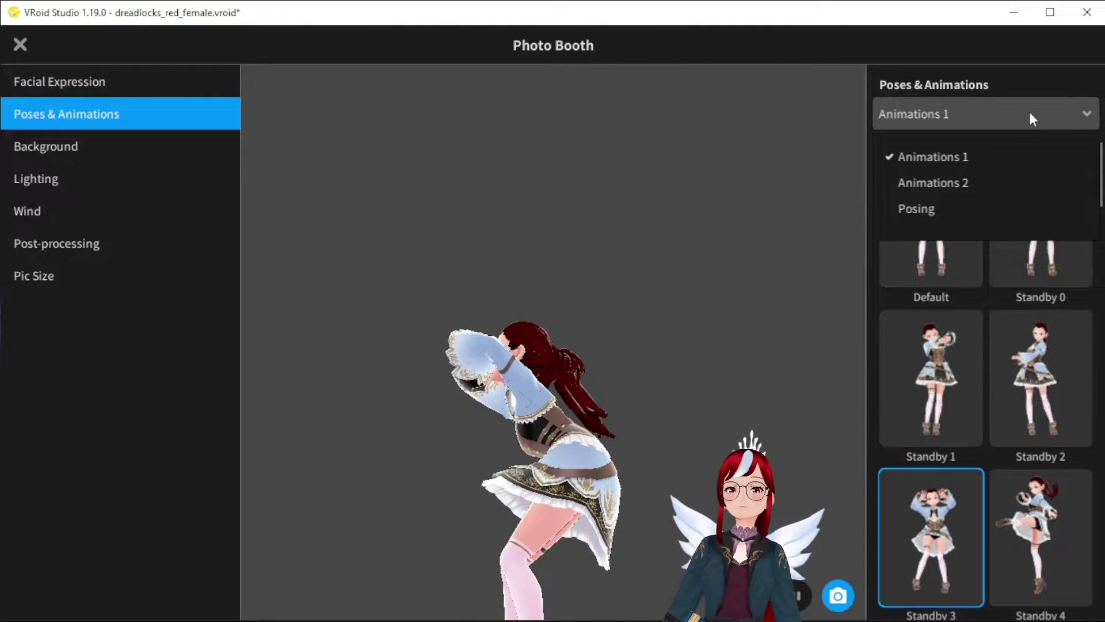
pyautogui.click(927, 211)
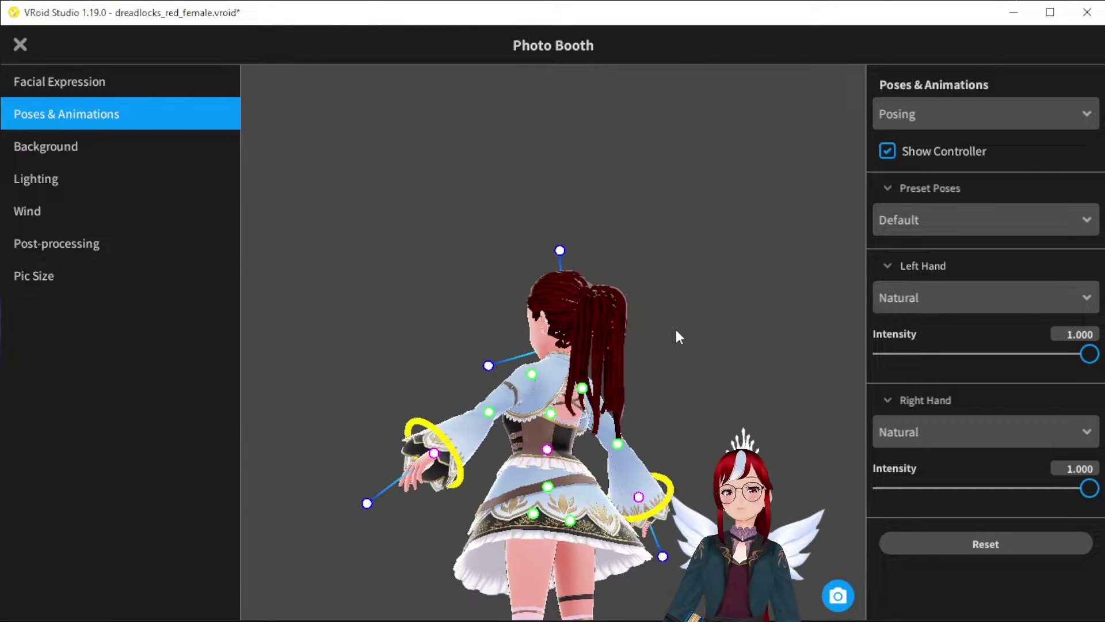
# - Drag the chest handle to lean the upper body and check the pose from behind
pyautogui.moveTo(578, 385); pyautogui.dragTo(521, 345)
pyautogui.moveTo(672, 349); pyautogui.dragTo(170, 276, button='right')
pyautogui.moveTo(361, 295); pyautogui.dragTo(472, 310, button='right')
pyautogui.moveTo(591, 314)
pyautogui.mouseDown(button='right')
pyautogui.moveTo(578, 312)
pyautogui.moveTo(571, 330)
pyautogui.moveTo(589, 324)
pyautogui.mouseUp(button='right')
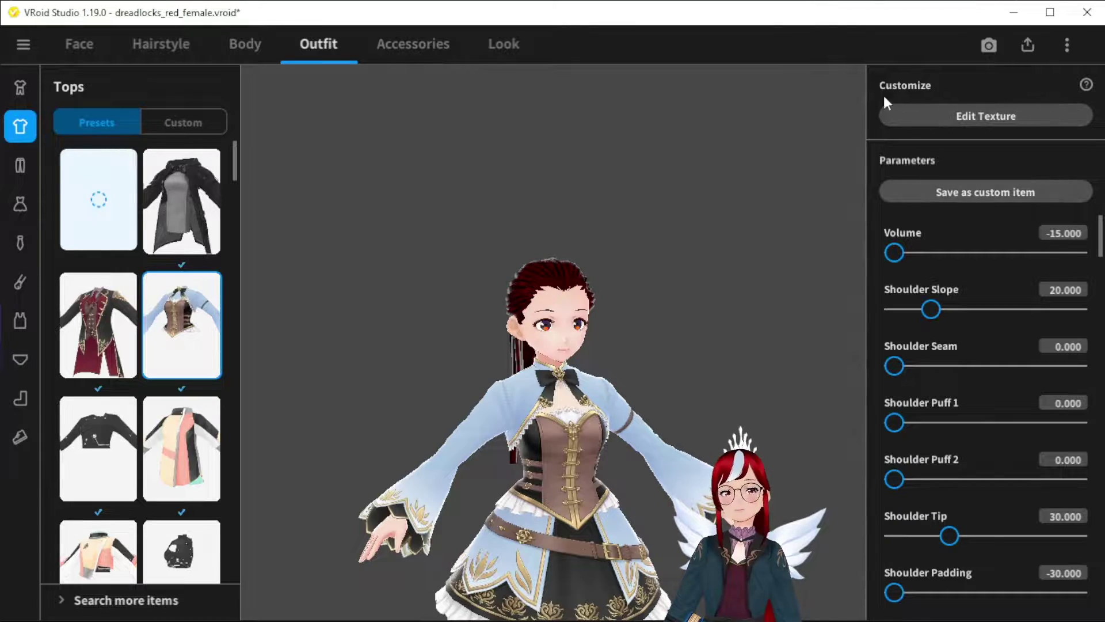
# - Edit the corset top's texture on its Skin Mask デフォルト画像 layer, with the model turned to her back
pyautogui.click(986, 116)
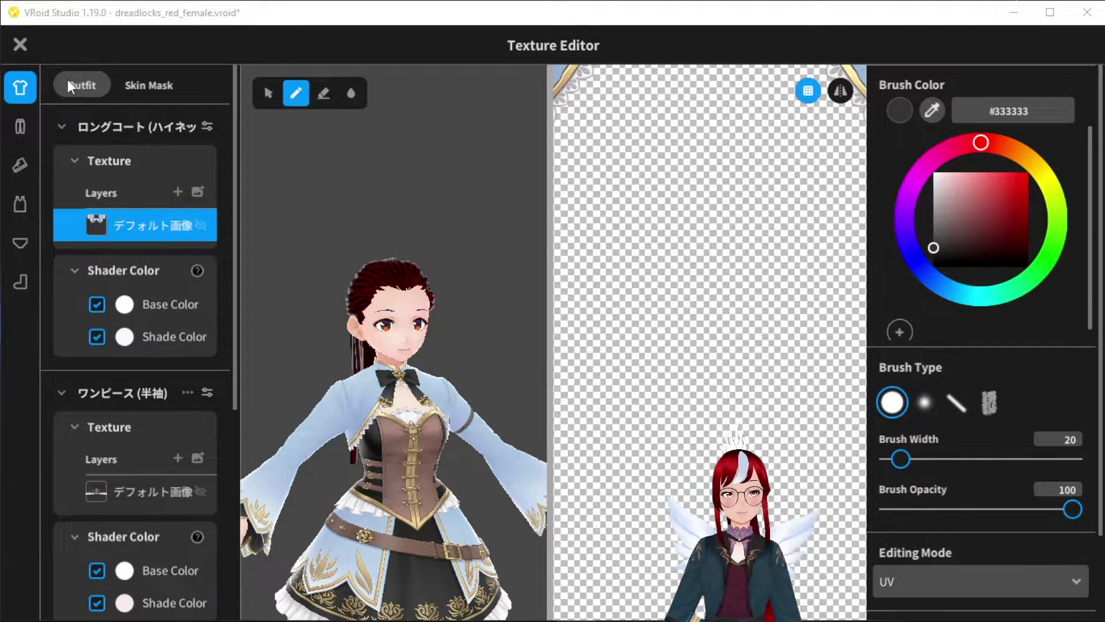
pyautogui.click(160, 83)
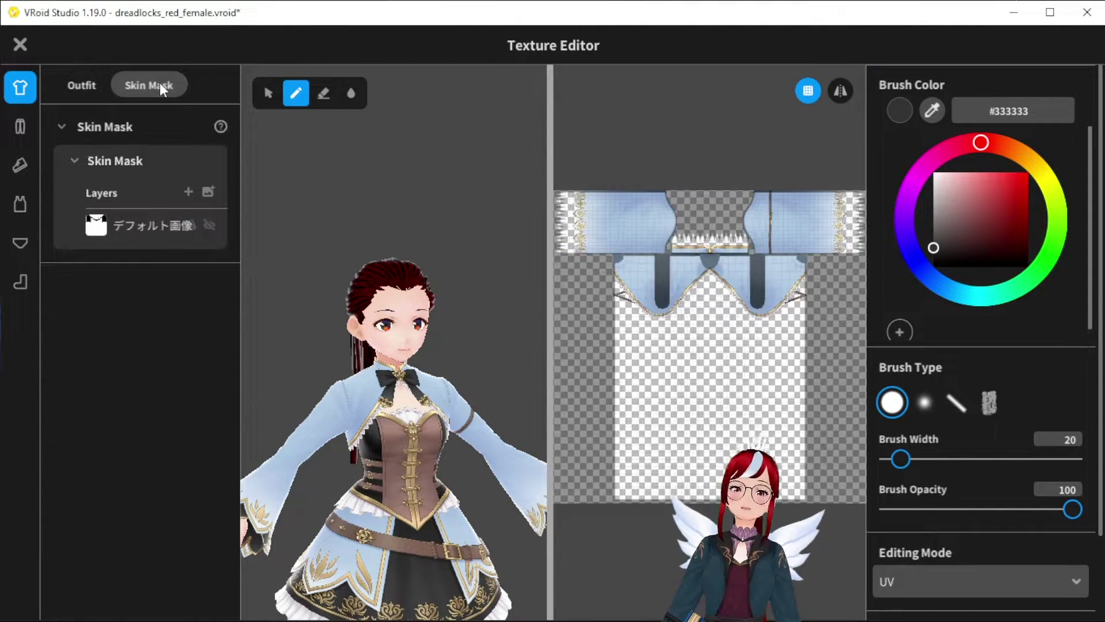
pyautogui.click(117, 233)
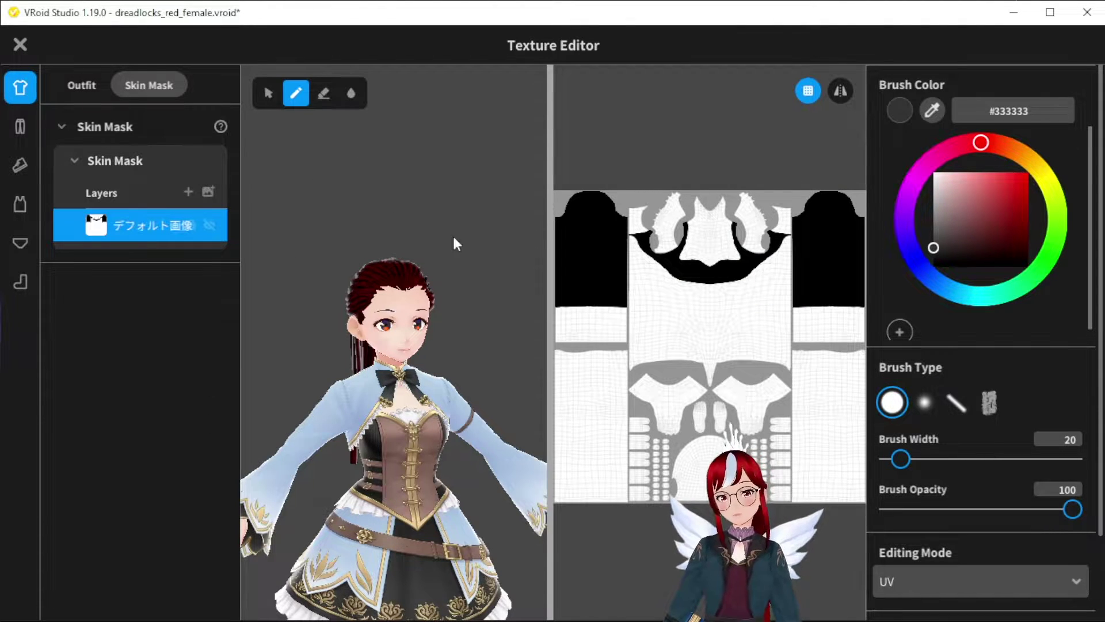
pyautogui.moveTo(456, 323); pyautogui.dragTo(262, 302, button='right')
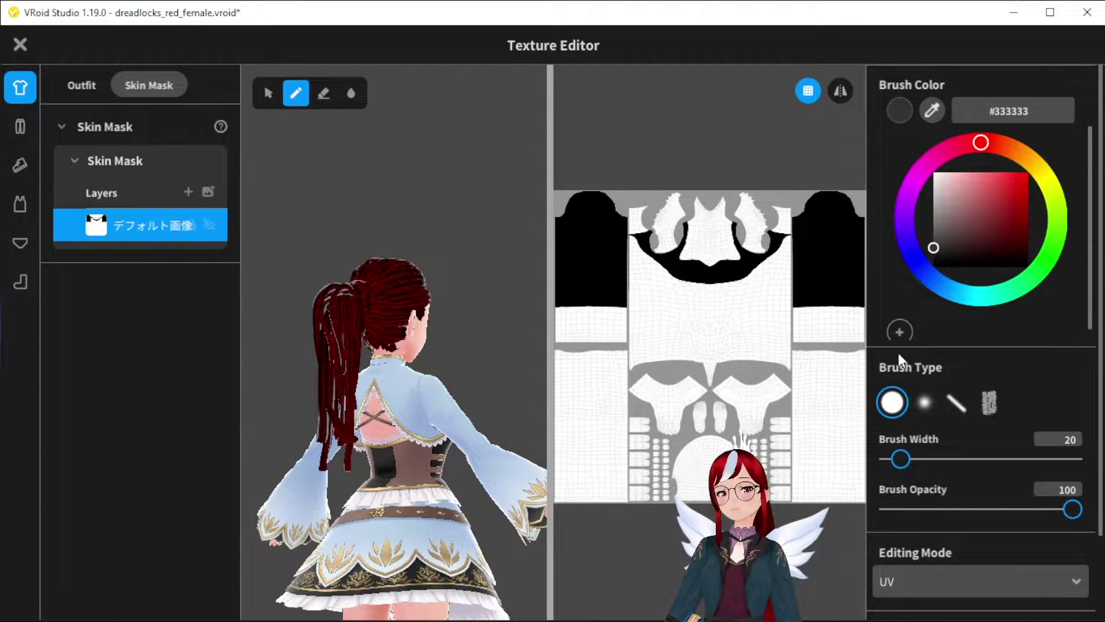
pyautogui.scroll(3, 394, 430)
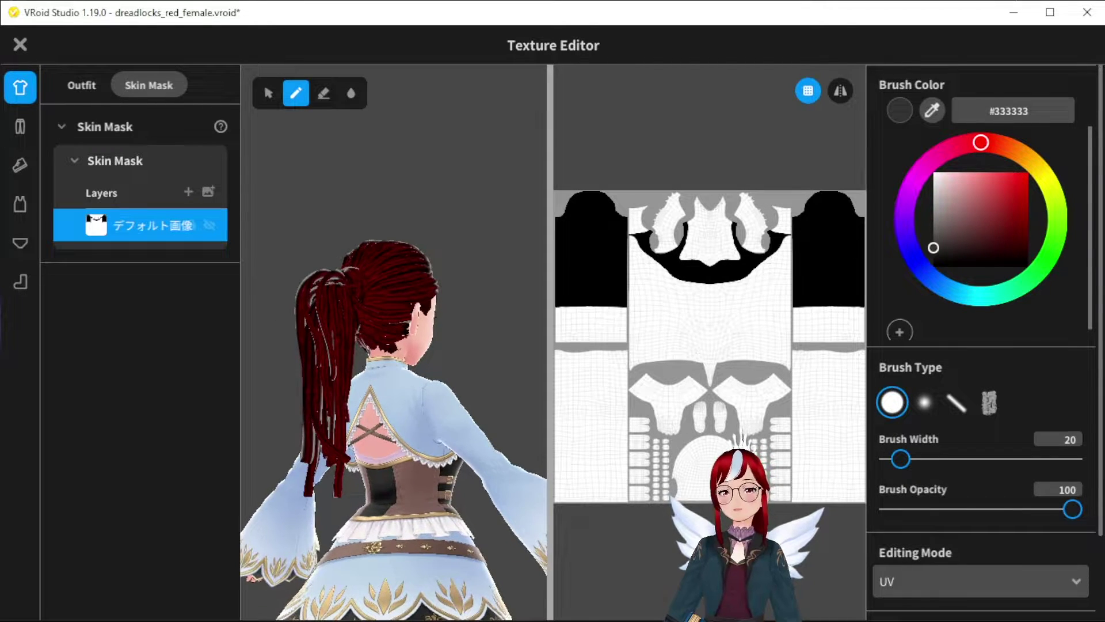
pyautogui.scroll(-3, 710, 345)
pyautogui.scroll(1, 710, 345)
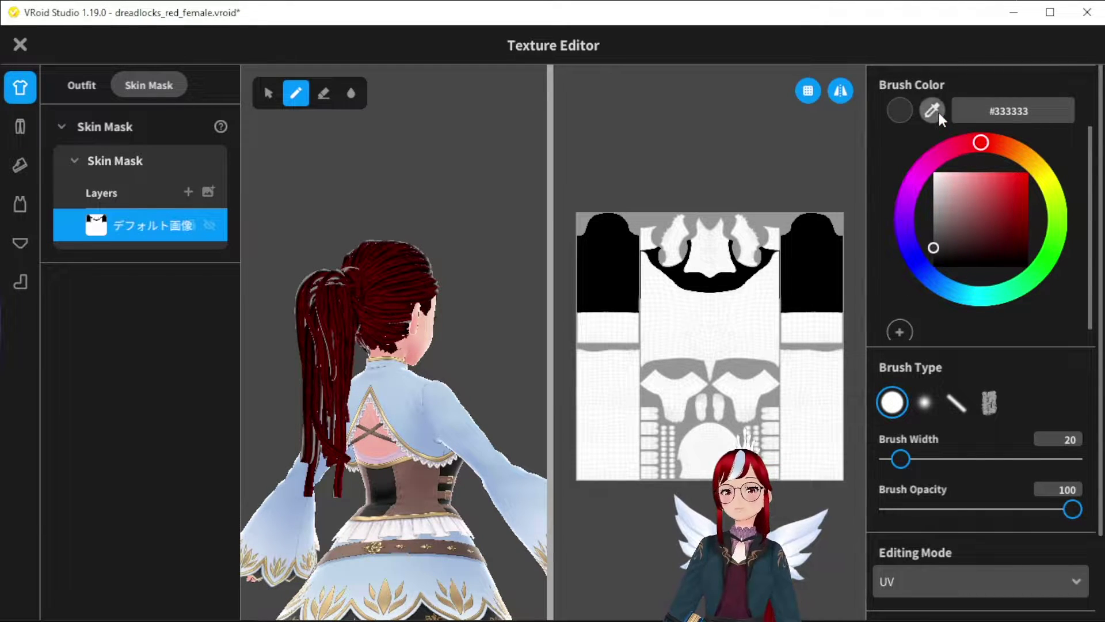
# - Pick black #000000, set brush width 86, and paint the skin mask over the back and upper chest
pyautogui.keyDown('alt'); pyautogui.click(818, 281); pyautogui.keyUp('alt')
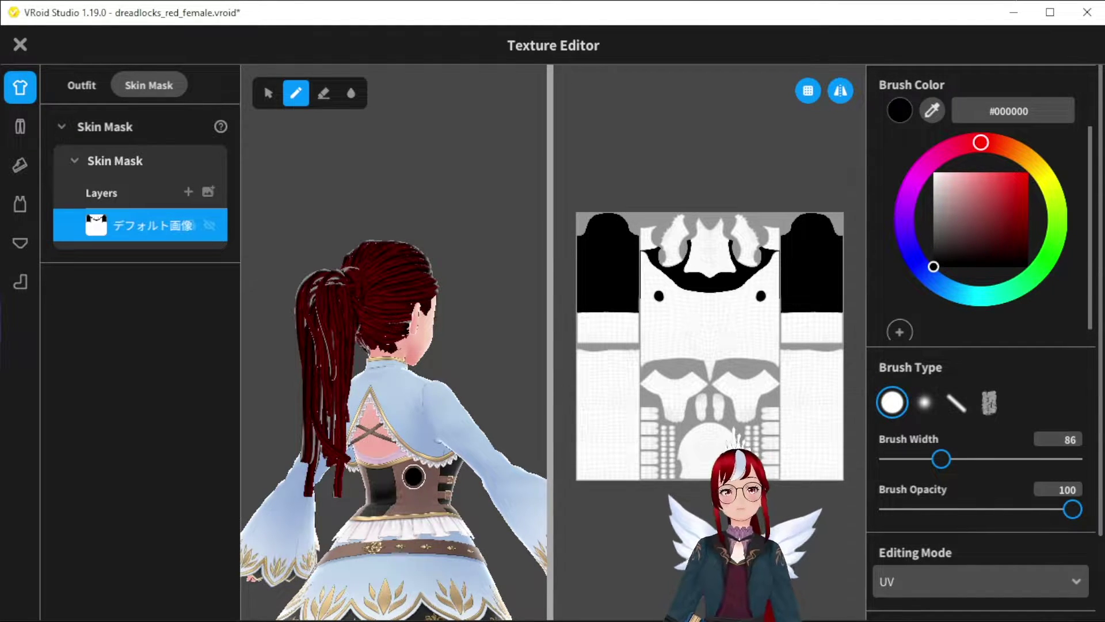
pyautogui.moveTo(413, 477)
pyautogui.mouseDown()
pyautogui.moveTo(390, 451)
pyautogui.moveTo(401, 475)
pyautogui.mouseUp()
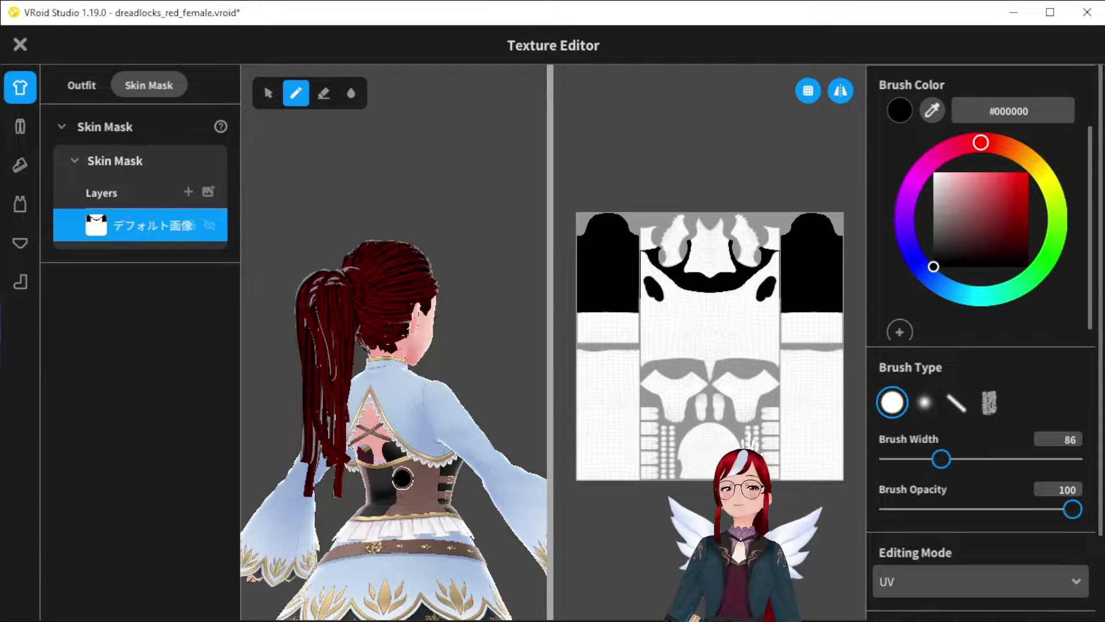
pyautogui.moveTo(414, 478); pyautogui.dragTo(337, 496, button='right')
pyautogui.moveTo(359, 469); pyautogui.dragTo(426, 432)
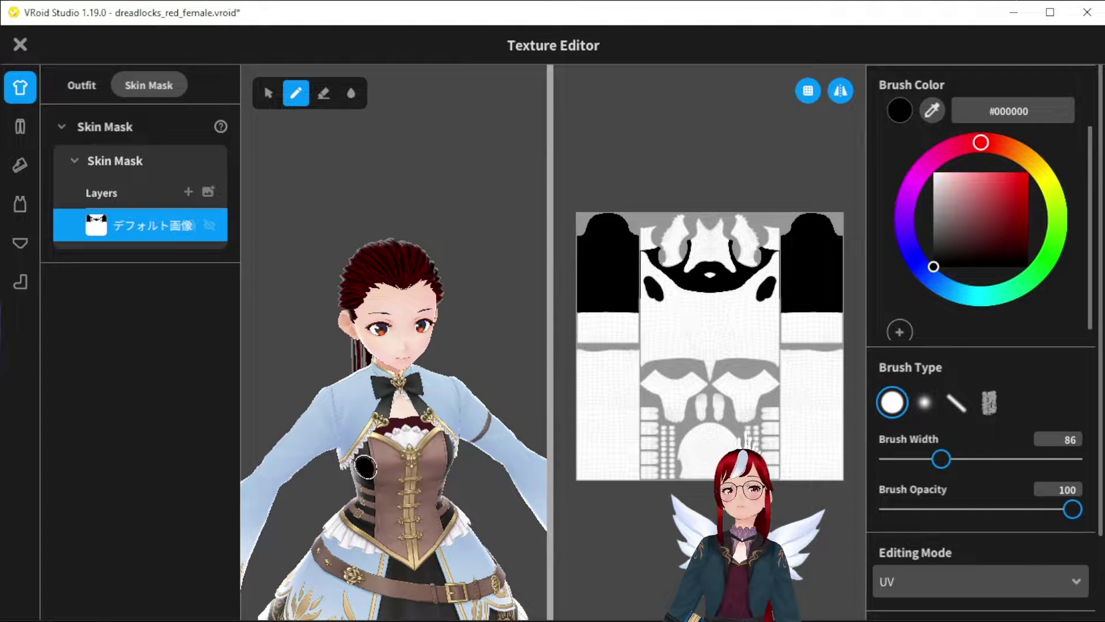
pyautogui.moveTo(375, 439); pyautogui.dragTo(423, 469, button='right')
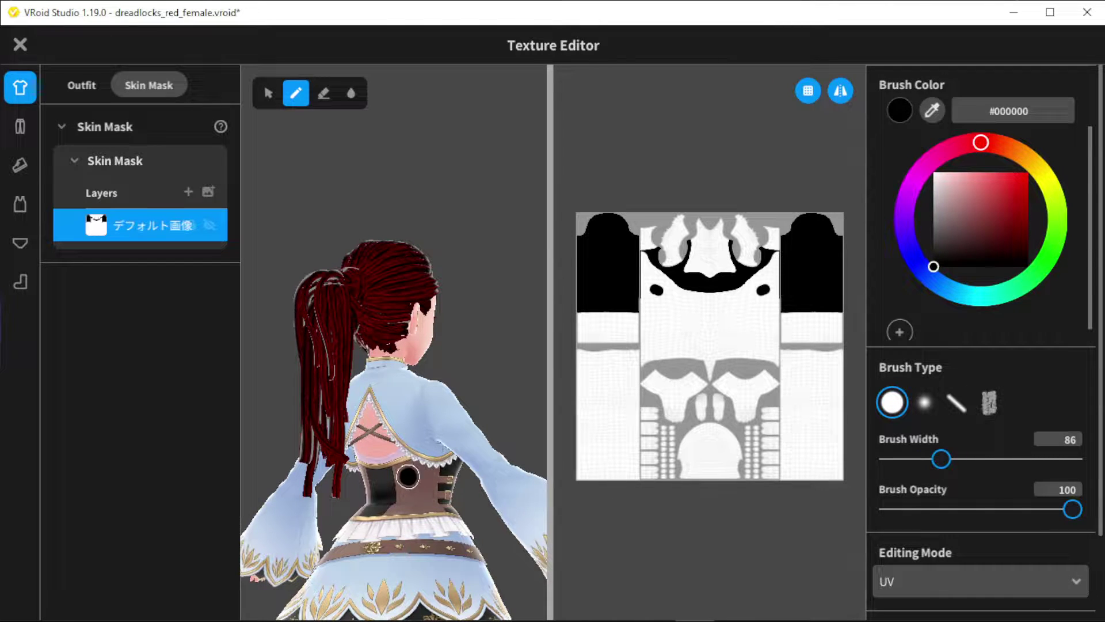
pyautogui.moveTo(408, 476)
pyautogui.mouseDown()
pyautogui.moveTo(434, 454)
pyautogui.moveTo(437, 489)
pyautogui.moveTo(429, 462)
pyautogui.mouseUp()
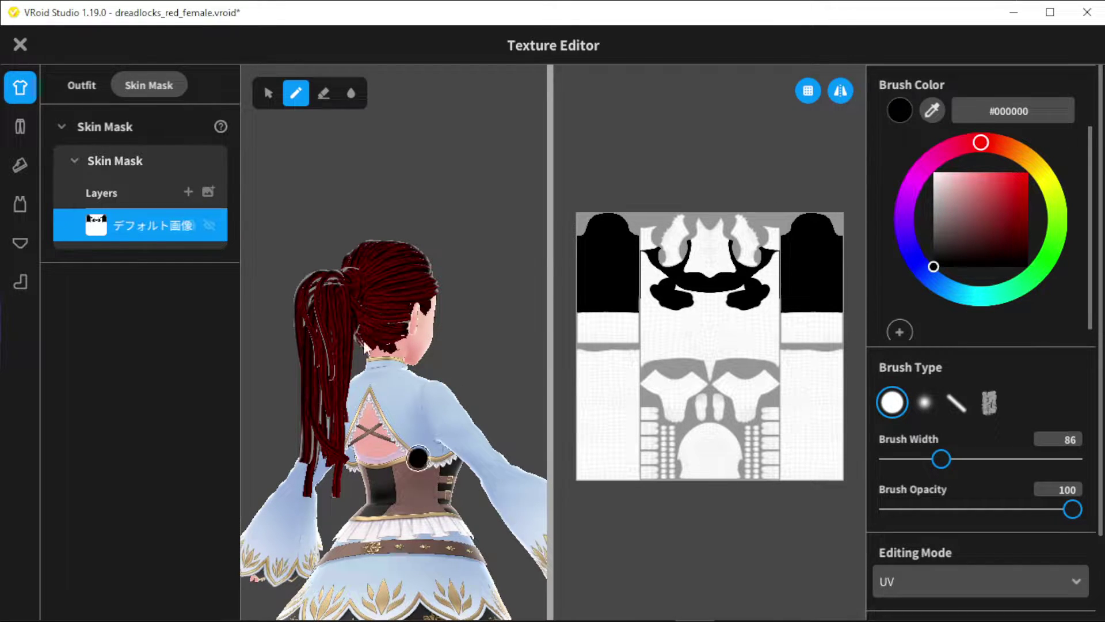
# - Close the Texture Editor choosing Save as new item, preview in Photo Booth, and return to Face
pyautogui.click(20, 44)
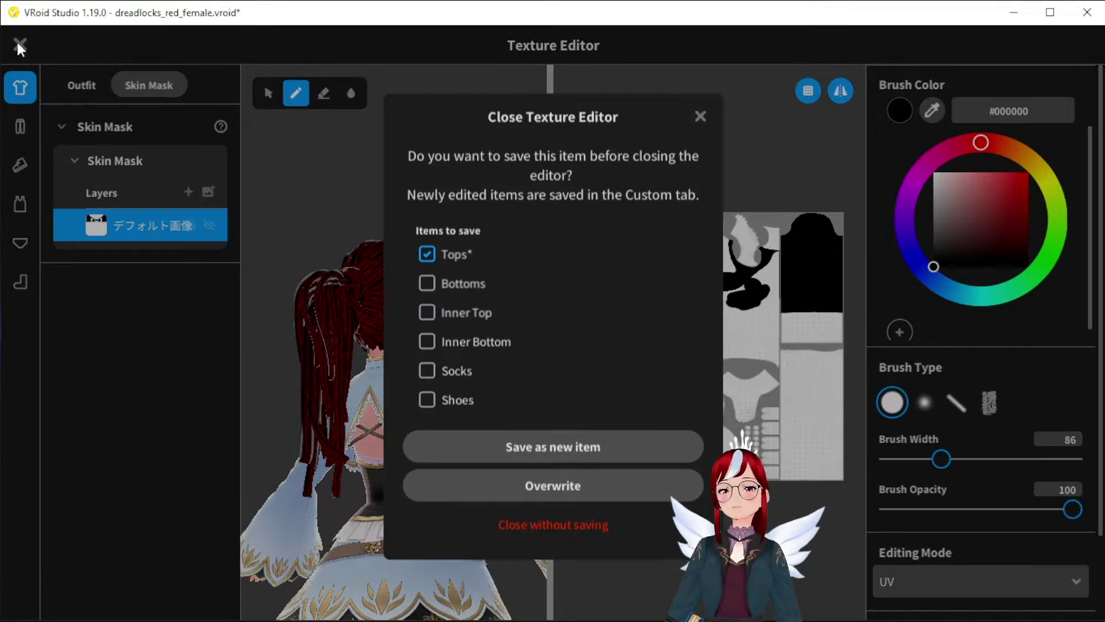
pyautogui.click(530, 446)
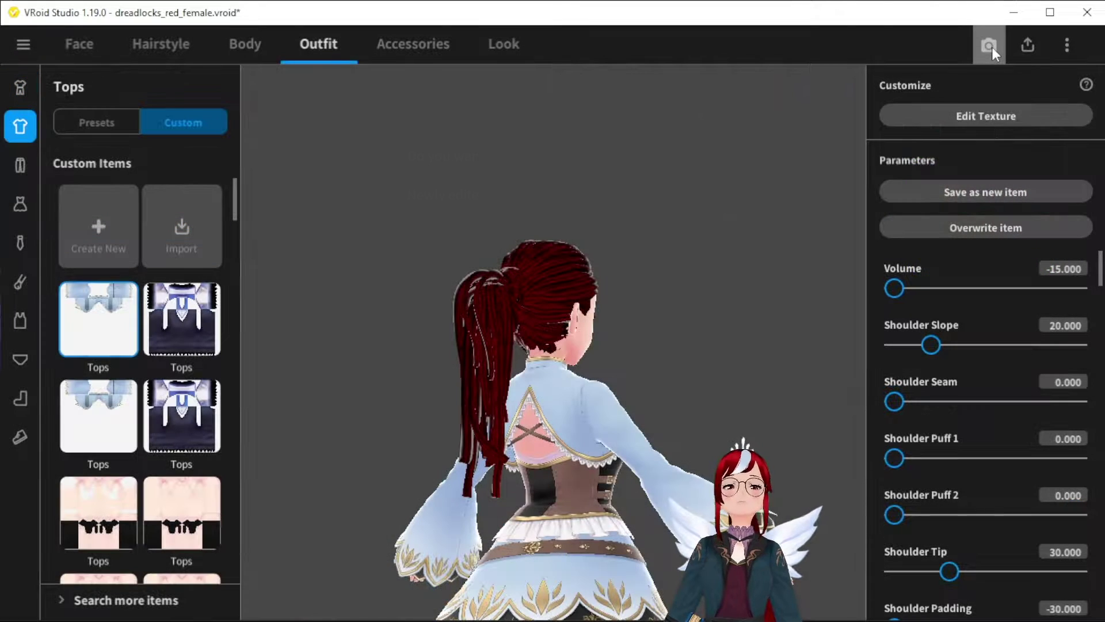
pyautogui.click(990, 46)
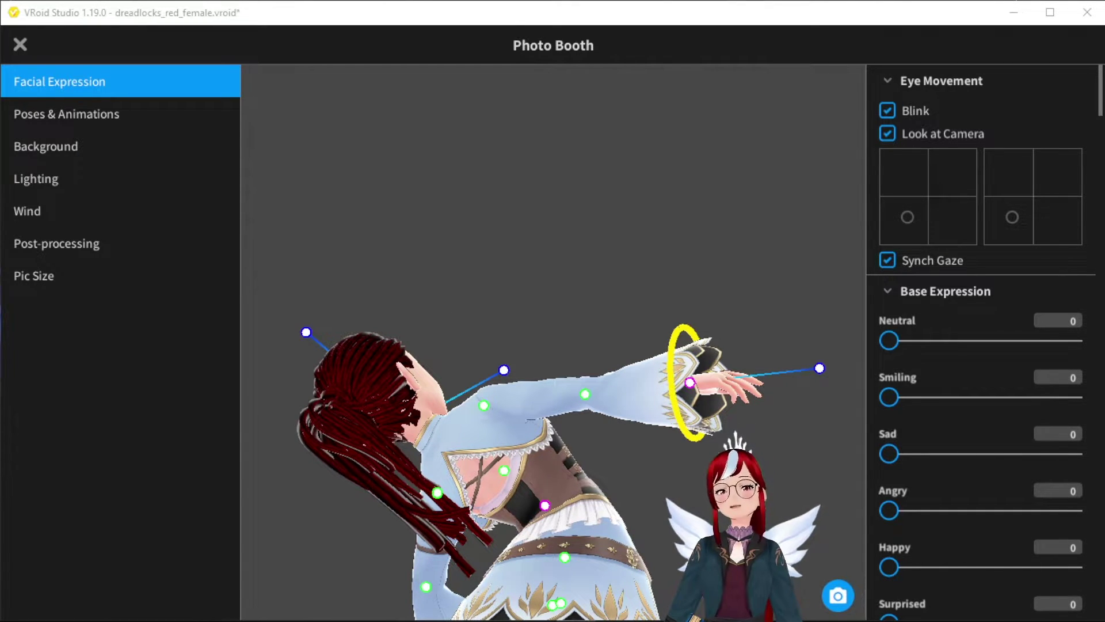
pyautogui.click(20, 44)
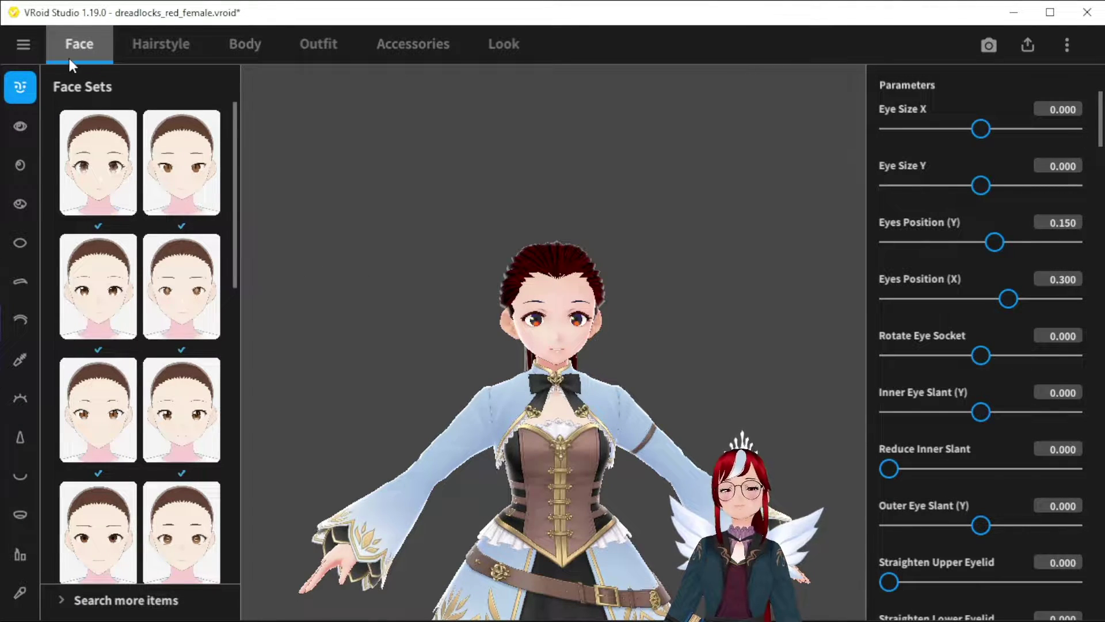
# - Open the Expression Editor and try out the eye-closing sliders
pyautogui.scroll(-2, 17, 95)
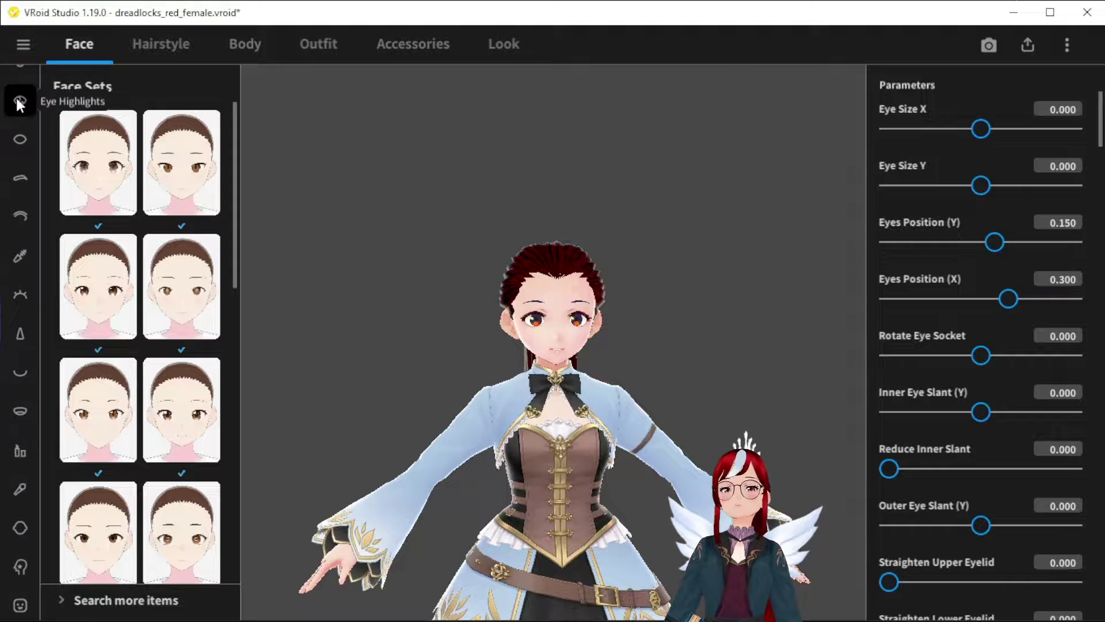
pyautogui.click(20, 606)
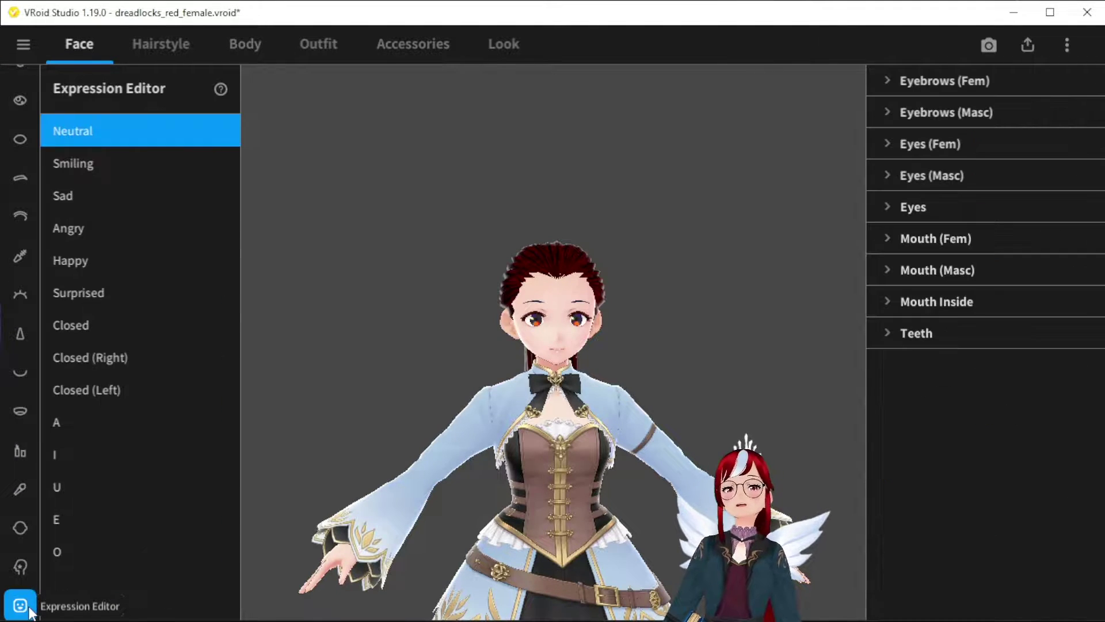
pyautogui.click(890, 209)
pyautogui.moveTo(889, 306); pyautogui.dragTo(908, 310)
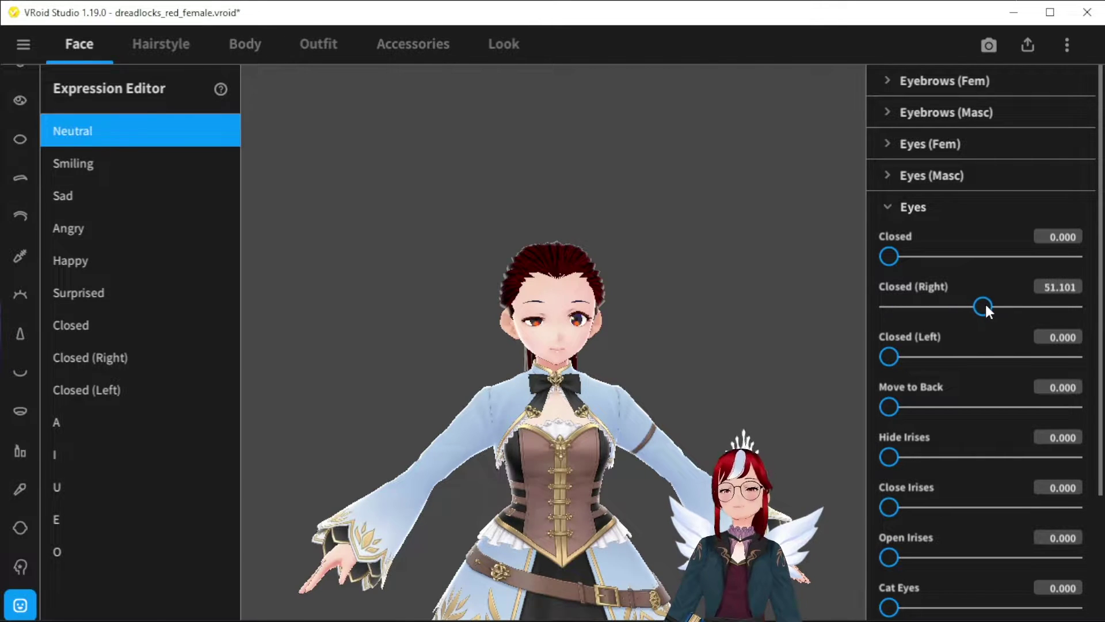
pyautogui.moveTo(1044, 241); pyautogui.dragTo(1085, 247)
pyautogui.click(21, 100)
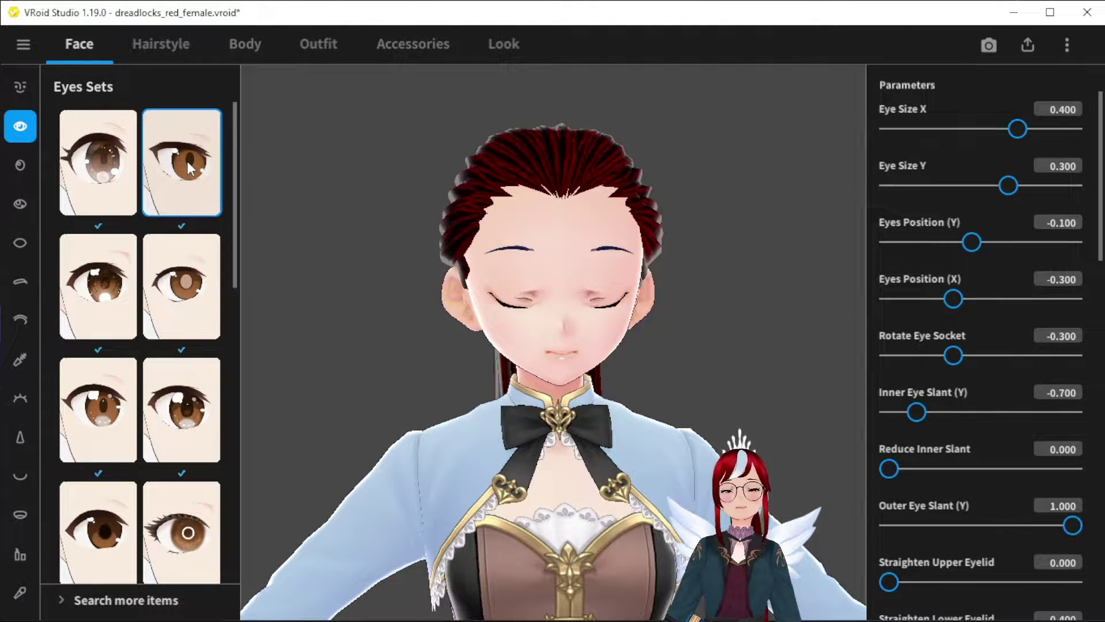
pyautogui.scroll(-2, 14, 551)
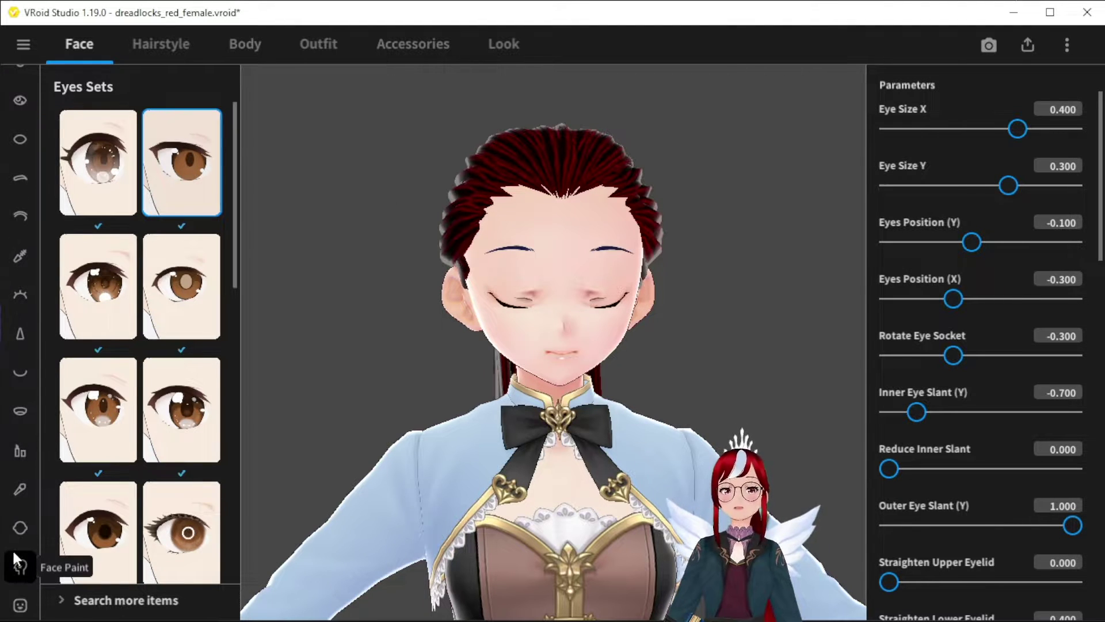
pyautogui.click(21, 604)
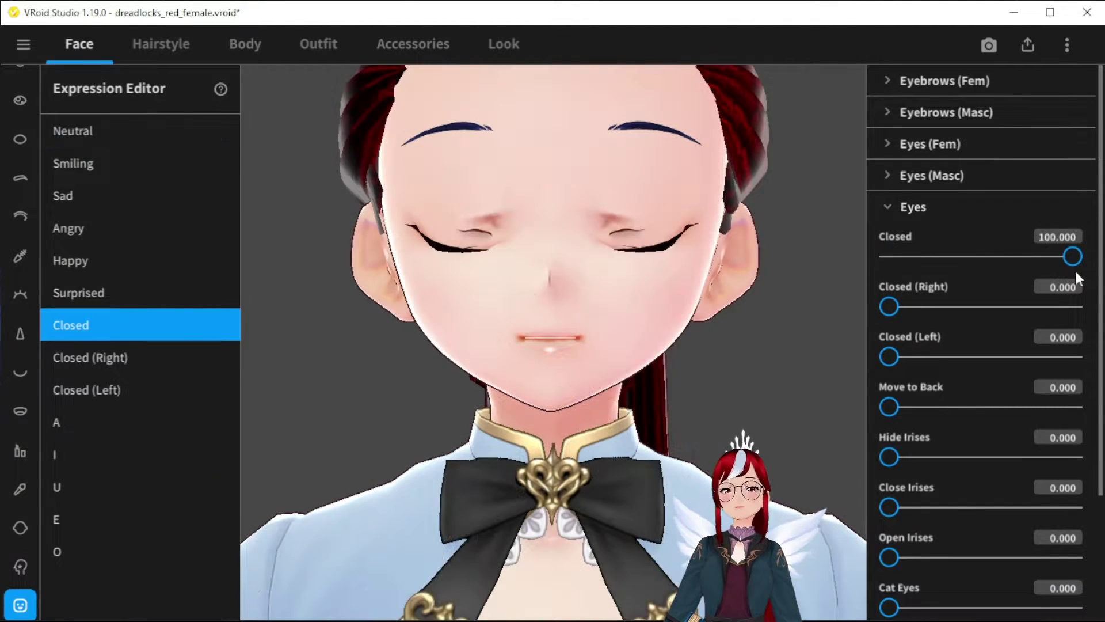
# - Set the Closed eye expression to about 94, checking the head from different angles
pyautogui.moveTo(1069, 254); pyautogui.dragTo(1051, 255)
pyautogui.moveTo(778, 282); pyautogui.dragTo(717, 286)
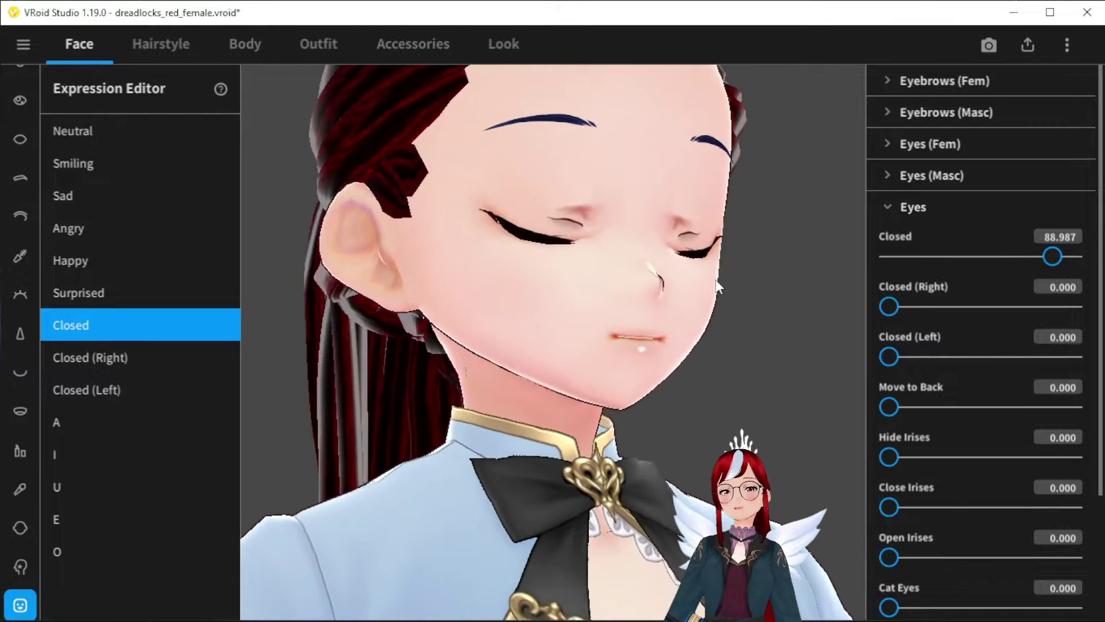
pyautogui.moveTo(1056, 249); pyautogui.dragTo(1064, 246)
pyautogui.moveTo(796, 245); pyautogui.dragTo(767, 244)
# - Lower Closed (Right) to about 91 and Closed (Left) to about 89
pyautogui.click(169, 357)
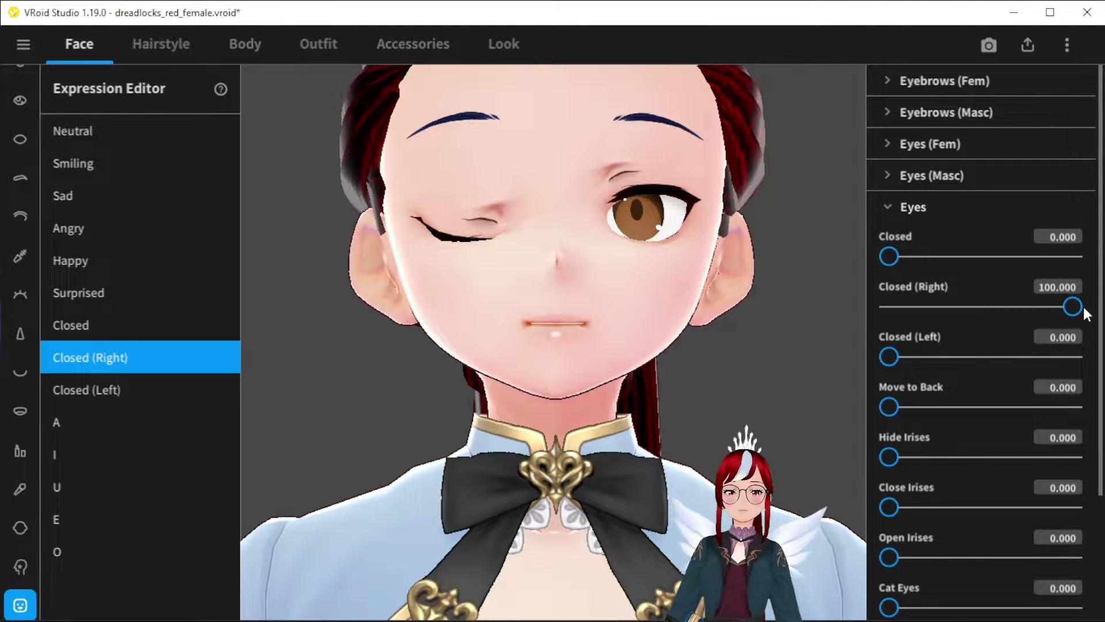
pyautogui.moveTo(1075, 307); pyautogui.dragTo(1064, 306)
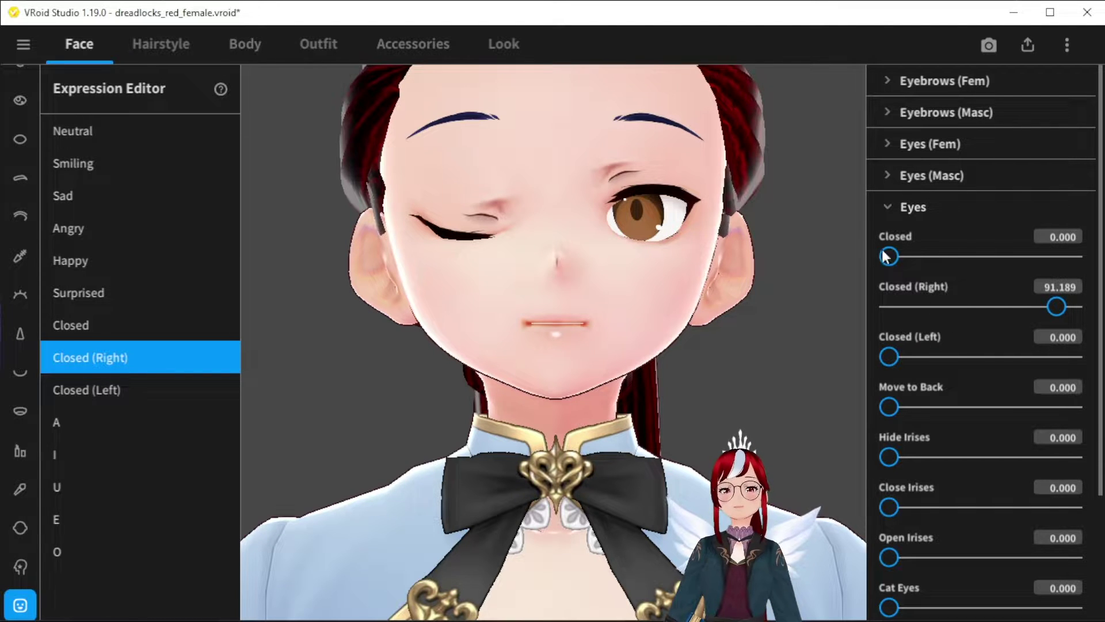
pyautogui.click(99, 391)
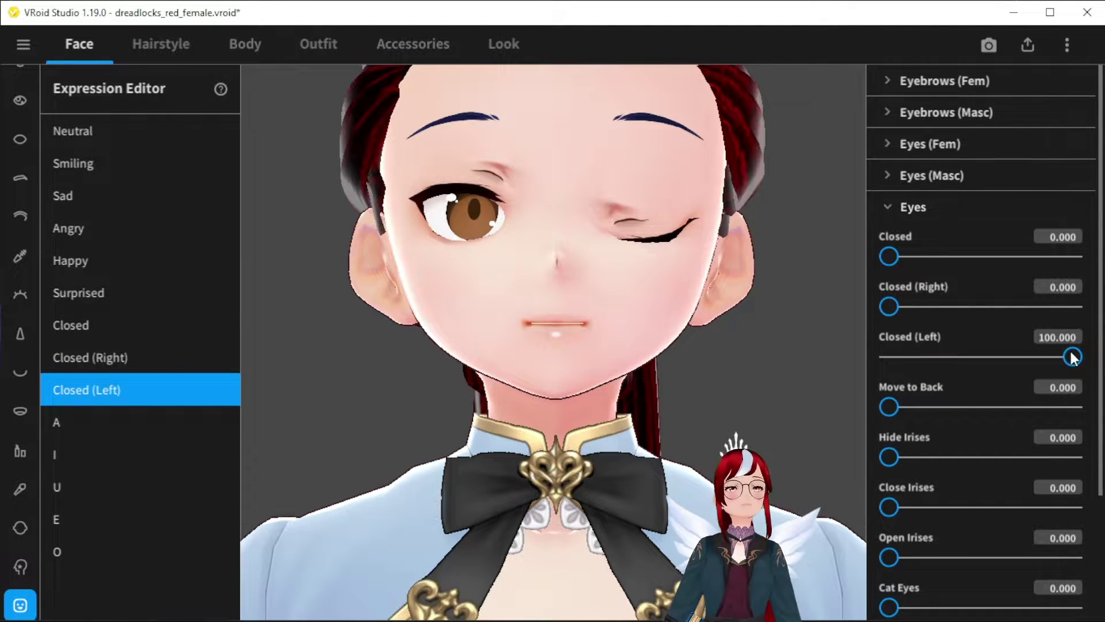
pyautogui.moveTo(1072, 357); pyautogui.dragTo(1049, 344)
pyautogui.moveTo(846, 333); pyautogui.dragTo(774, 327, button='right')
# - Set Cat Mouth and Cat Shaped Mouth to 100 on the Neutral expression
pyautogui.scroll(-2, 774, 327)
pyautogui.scroll(-3, 774, 327)
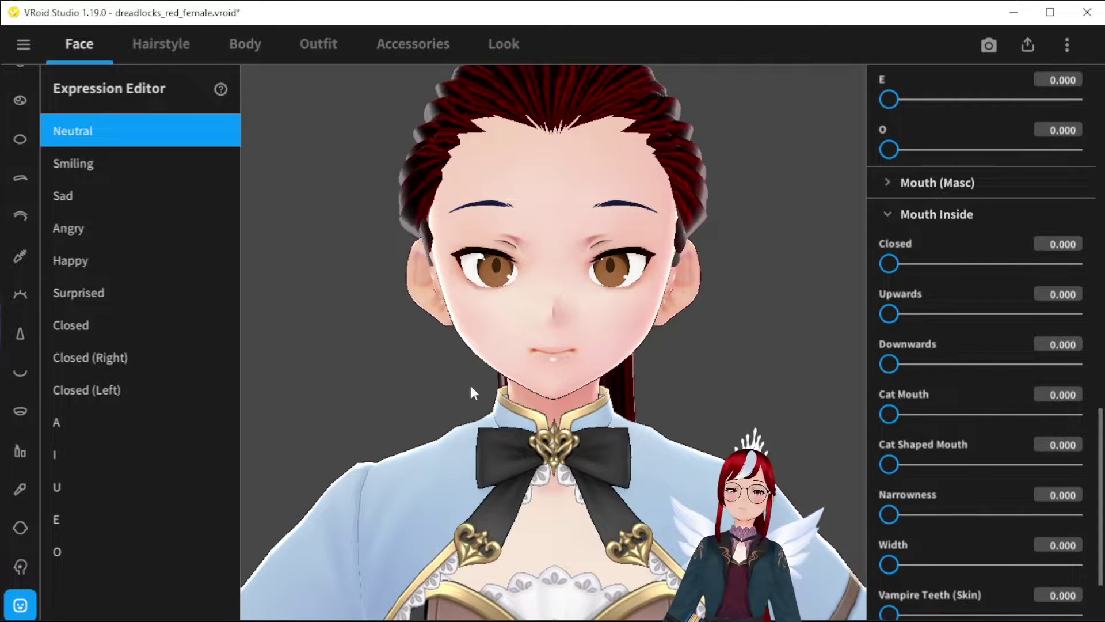
pyautogui.moveTo(892, 414); pyautogui.dragTo(1073, 414)
pyautogui.moveTo(1100, 463); pyautogui.dragTo(1101, 464)
# - Test the I and A mouth shapes, reset both to 0, then bring up the export choices
pyautogui.scroll(3, 572, 359)
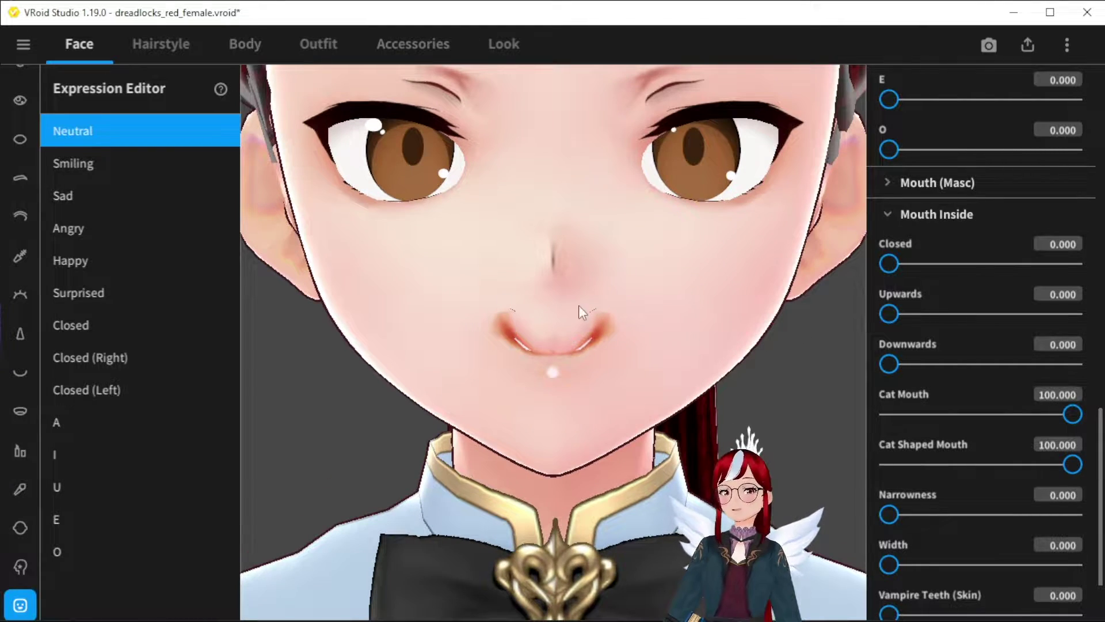
pyautogui.moveTo(590, 314); pyautogui.dragTo(702, 325, button='right')
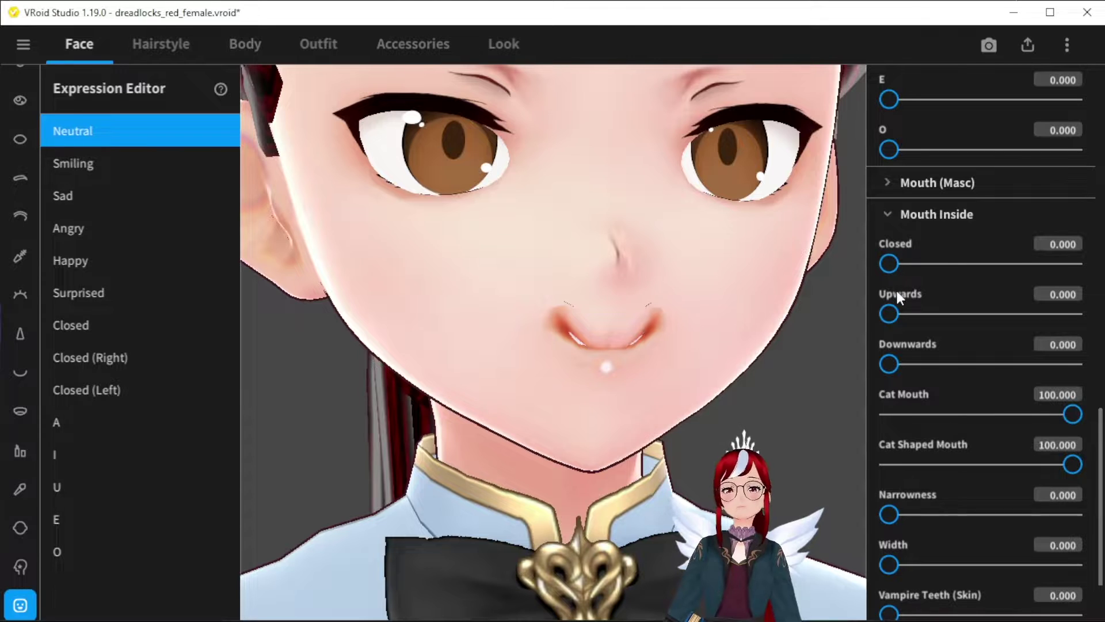
pyautogui.scroll(5, 948, 252)
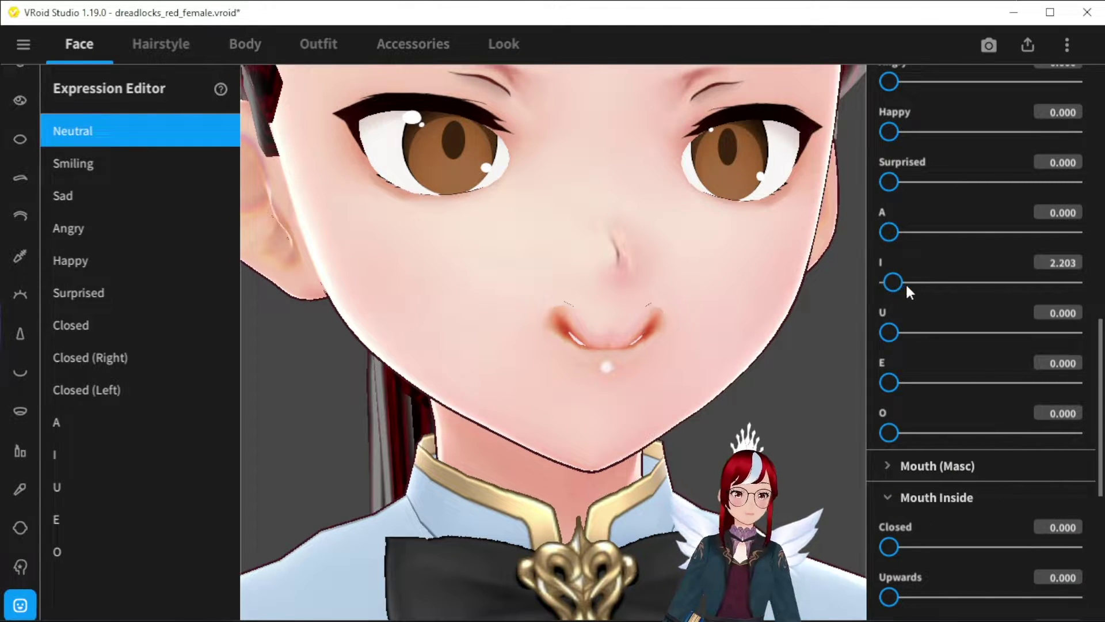
pyautogui.moveTo(912, 286); pyautogui.dragTo(817, 283)
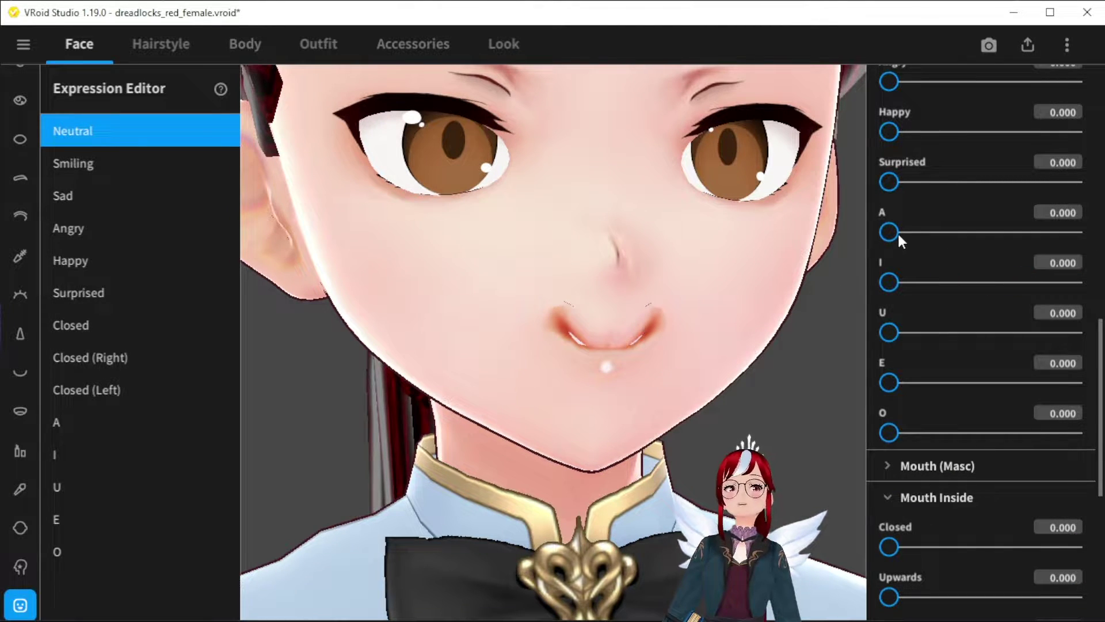
pyautogui.moveTo(897, 233); pyautogui.dragTo(786, 243)
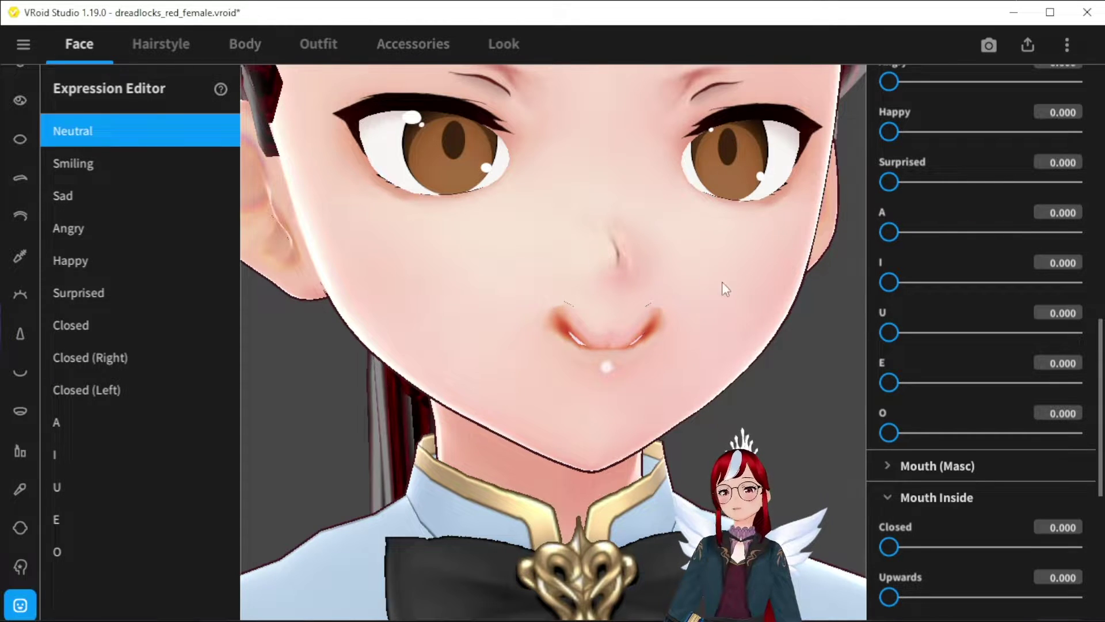
pyautogui.moveTo(732, 295); pyautogui.dragTo(725, 311, button='right')
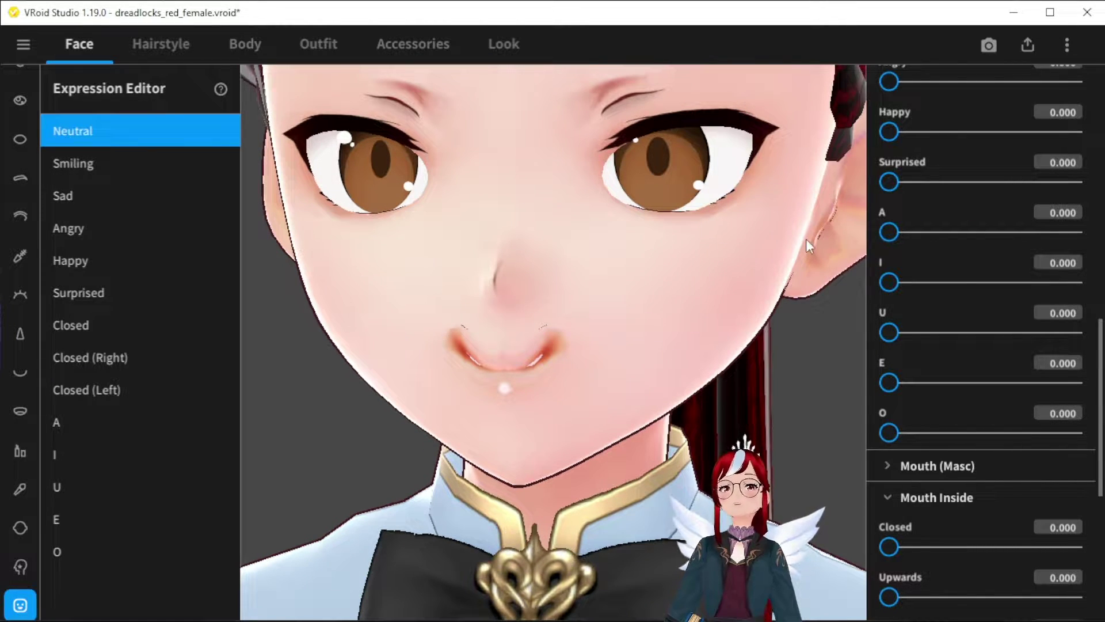
pyautogui.moveTo(806, 240); pyautogui.dragTo(761, 249, button='right')
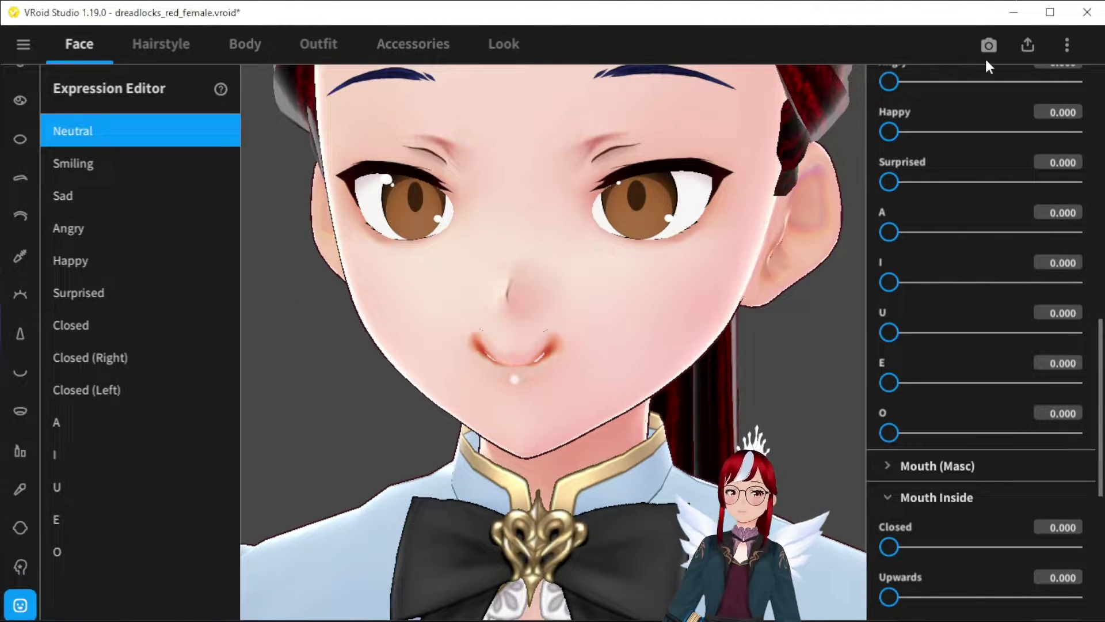
pyautogui.click(1028, 46)
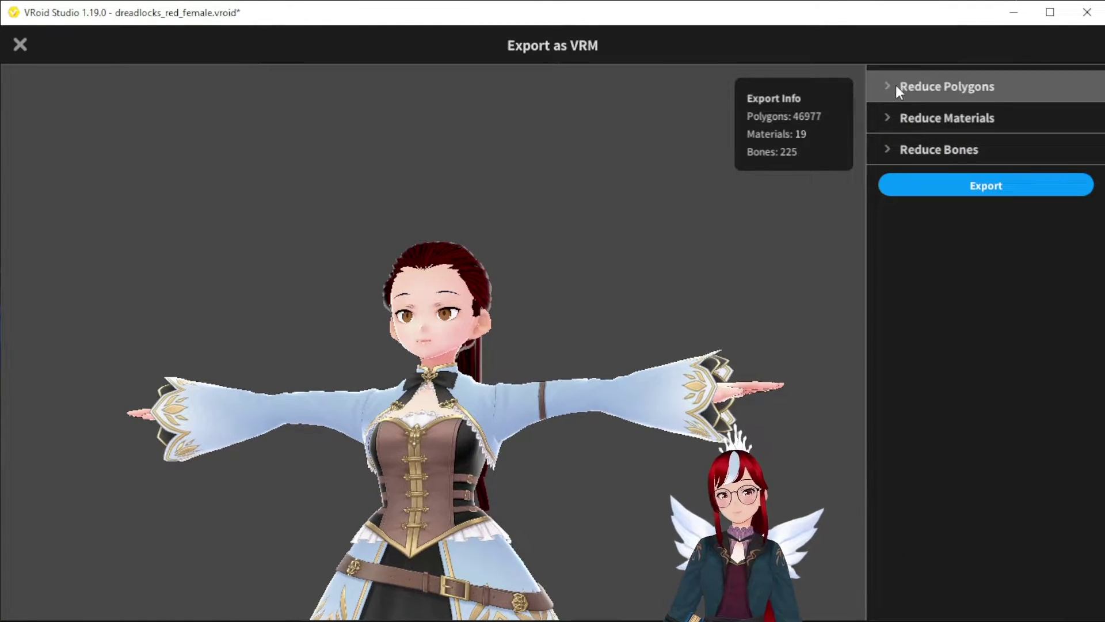
# - Export as VRM with Delete Transparent Meshes and Combine Hair Mesh both unchecked
pyautogui.click(893, 86)
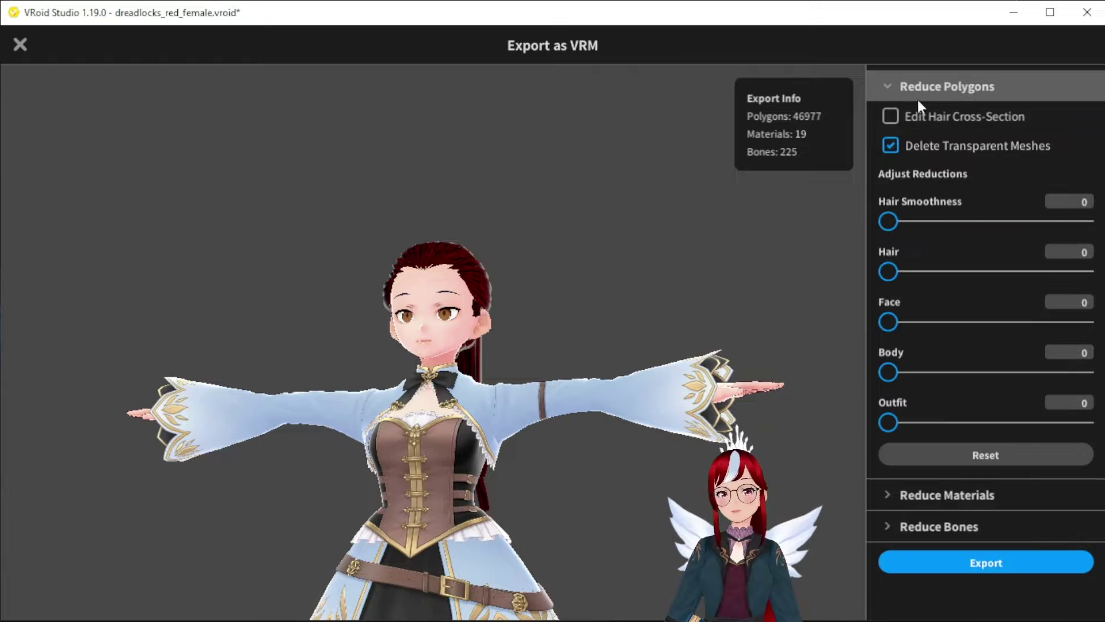
pyautogui.click(890, 146)
pyautogui.click(888, 495)
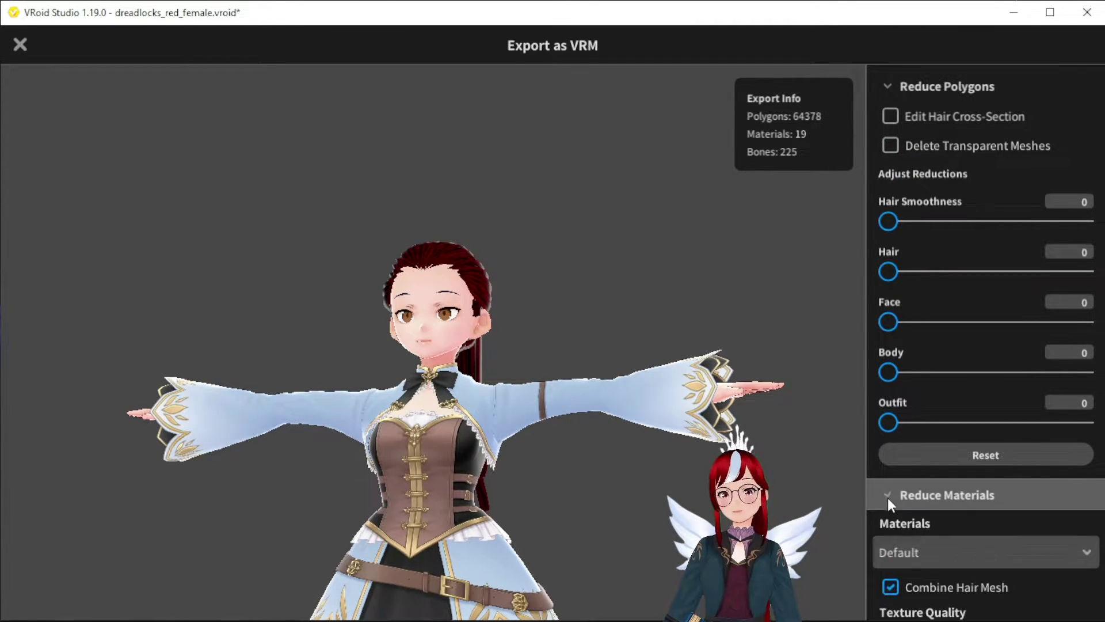
pyautogui.scroll(-2, 921, 438)
pyautogui.click(890, 510)
pyautogui.scroll(-1, 1039, 412)
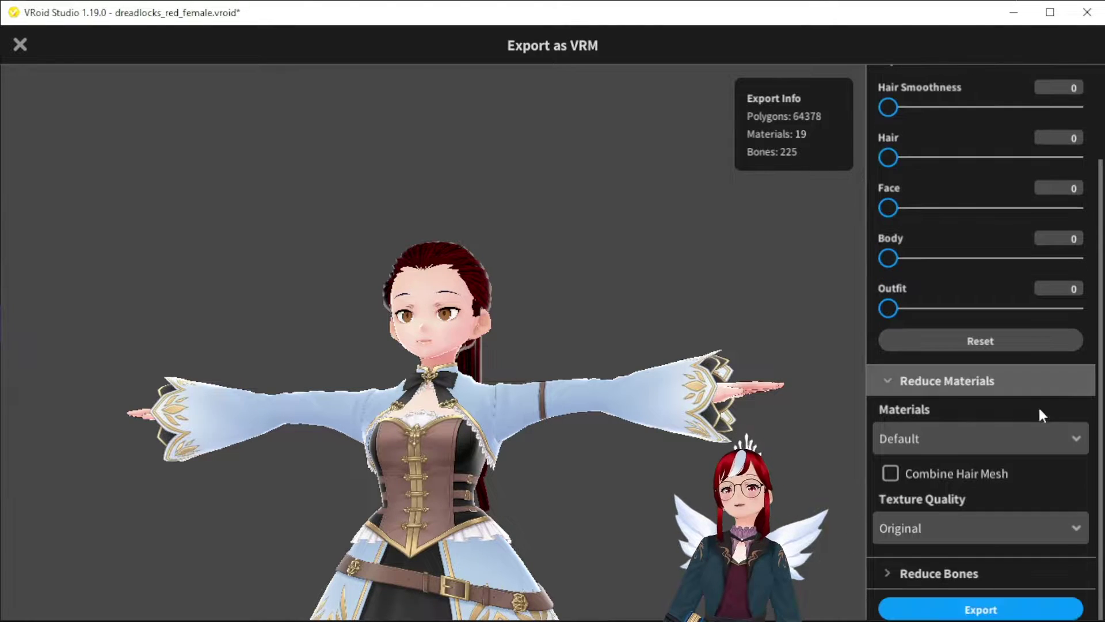
pyautogui.click(994, 608)
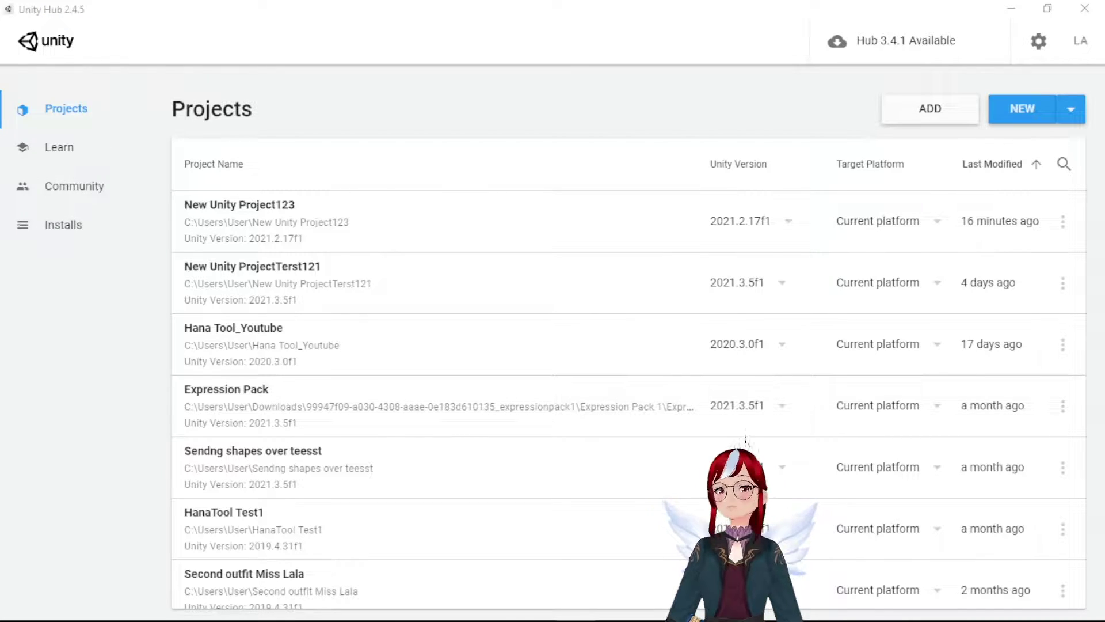
# - Create a new 3D project with Unity 2021.2.17f1 from the NEW version list
pyautogui.click(1072, 110)
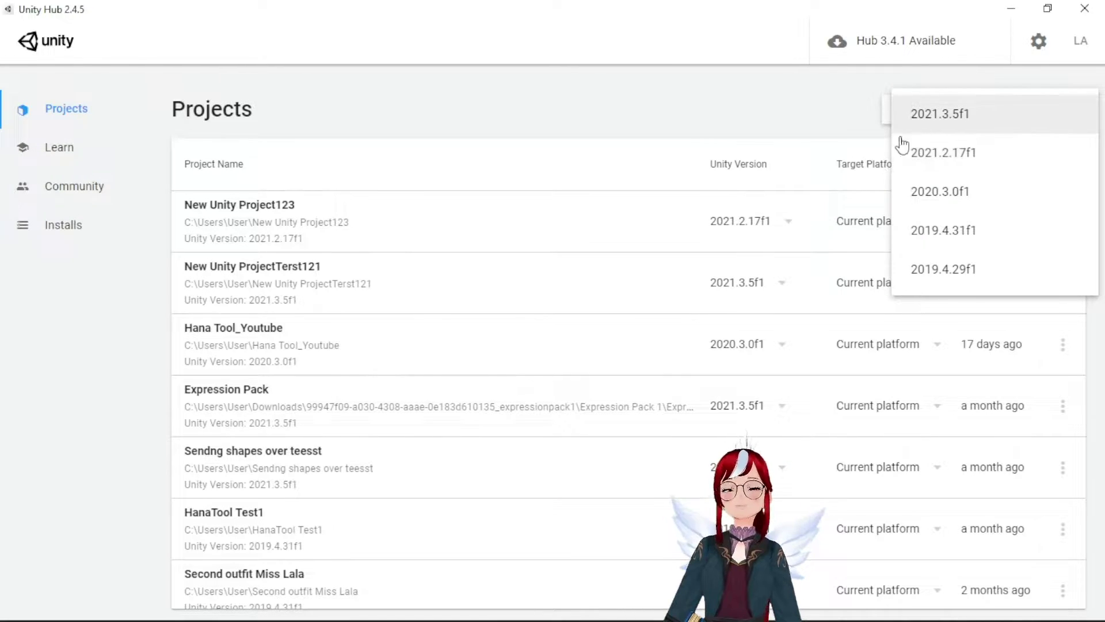
pyautogui.click(972, 165)
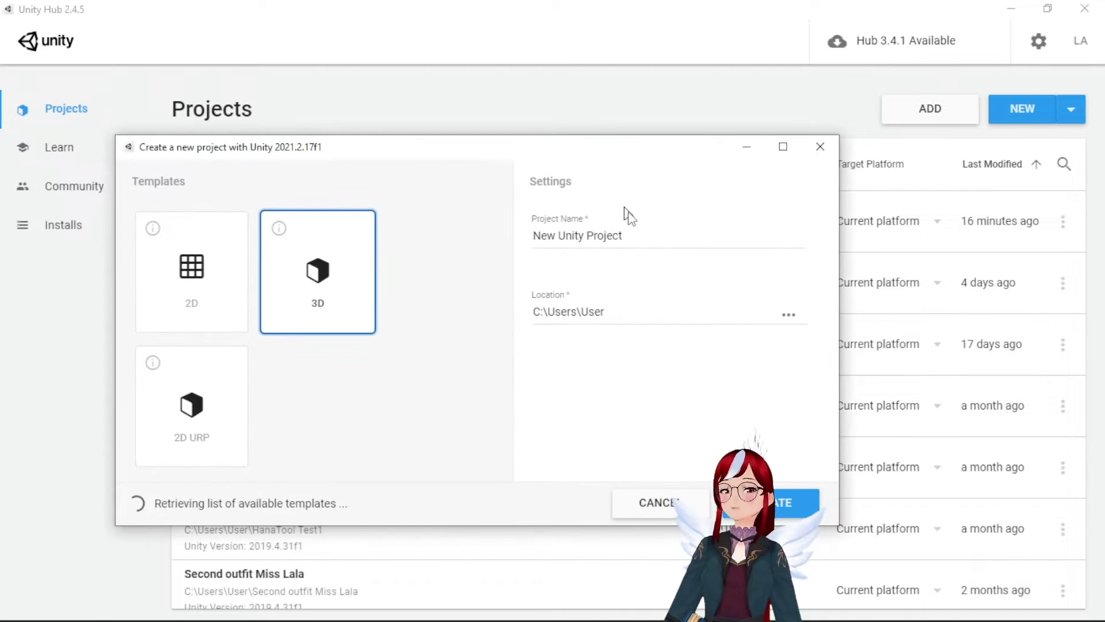
# - Name the project TEstmodel2 and import the UniVRM-0.106.0_6636 custom package
pyautogui.moveTo(639, 239); pyautogui.dragTo(483, 244)
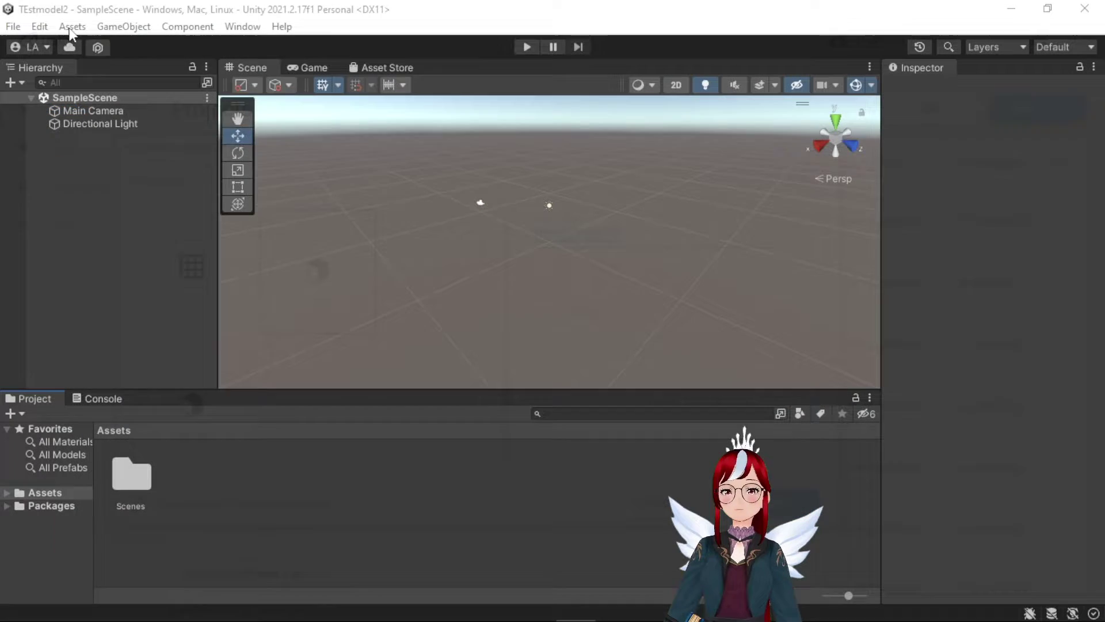
pyautogui.click(72, 27)
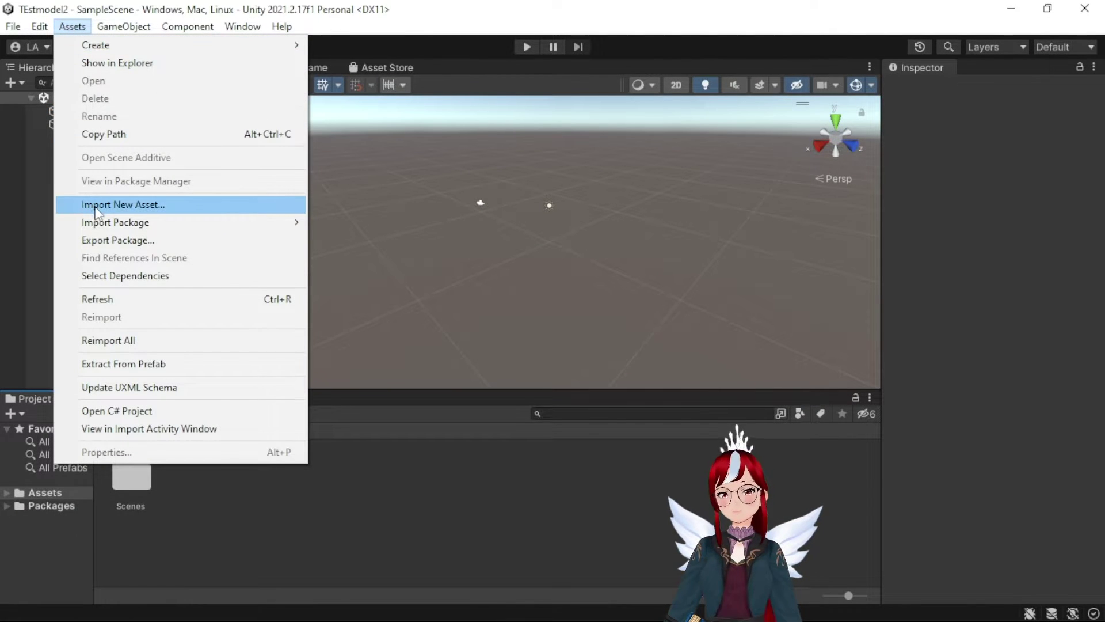
pyautogui.moveTo(115, 222)
pyautogui.click(366, 222)
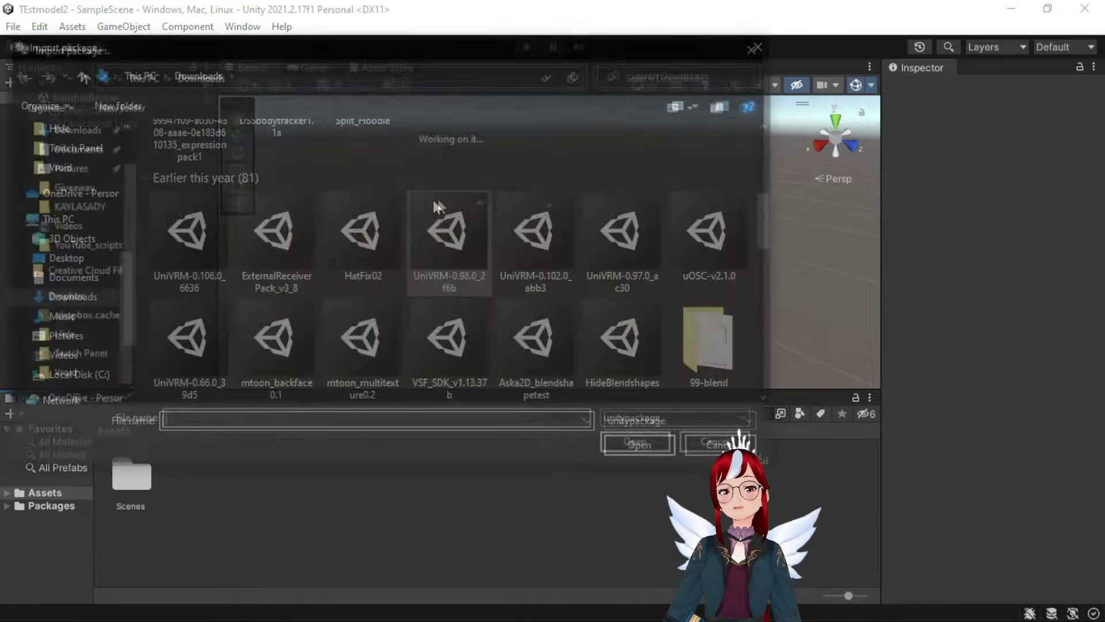
pyautogui.click(196, 231)
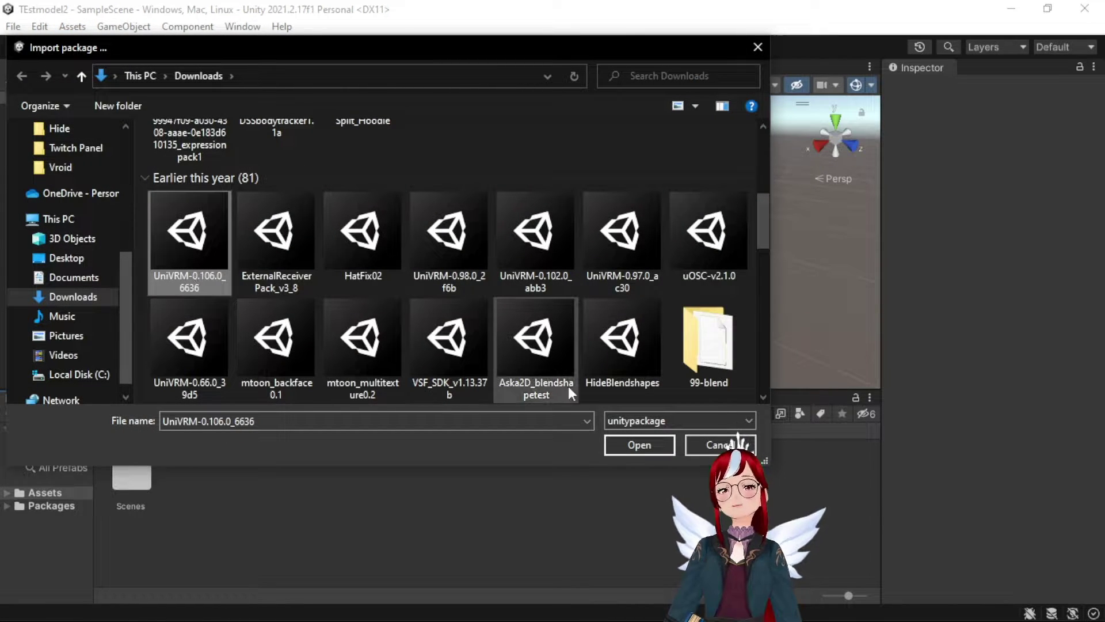
pyautogui.click(654, 444)
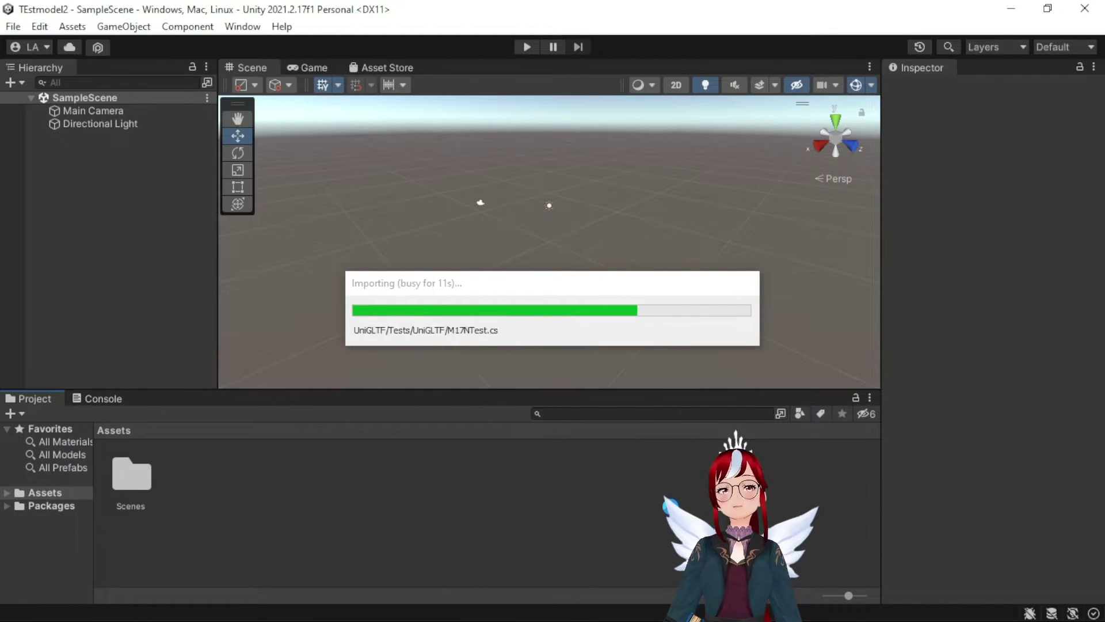
# - Create a TEst folder in Assets and move Testmodel2.vrm into it
pyautogui.rightClick(412, 471)
pyautogui.moveTo(486, 53)
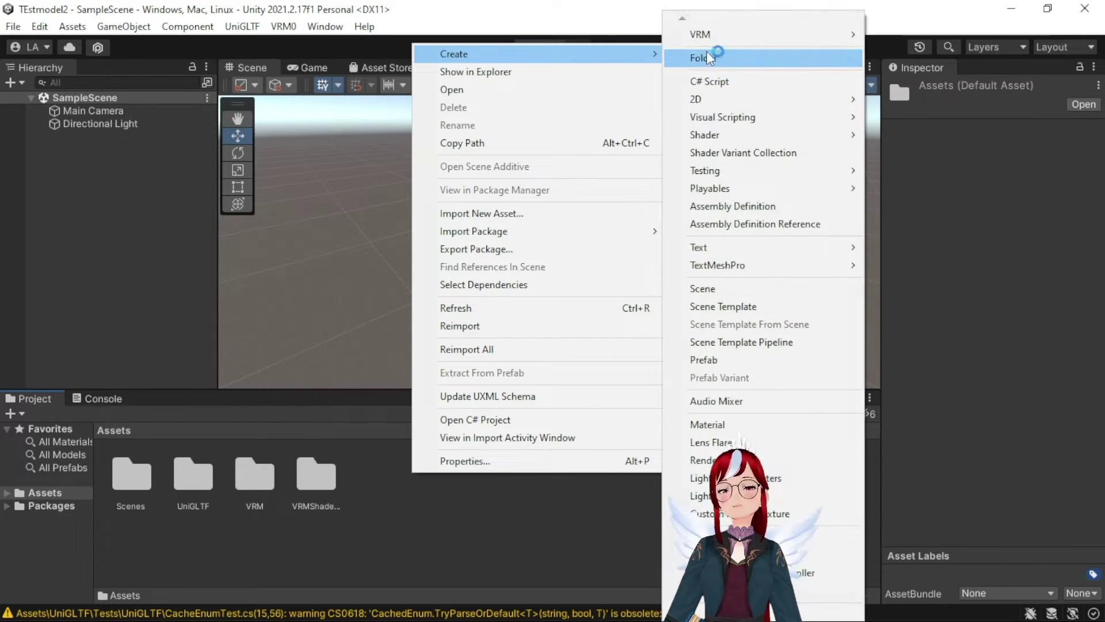
pyautogui.click(716, 57)
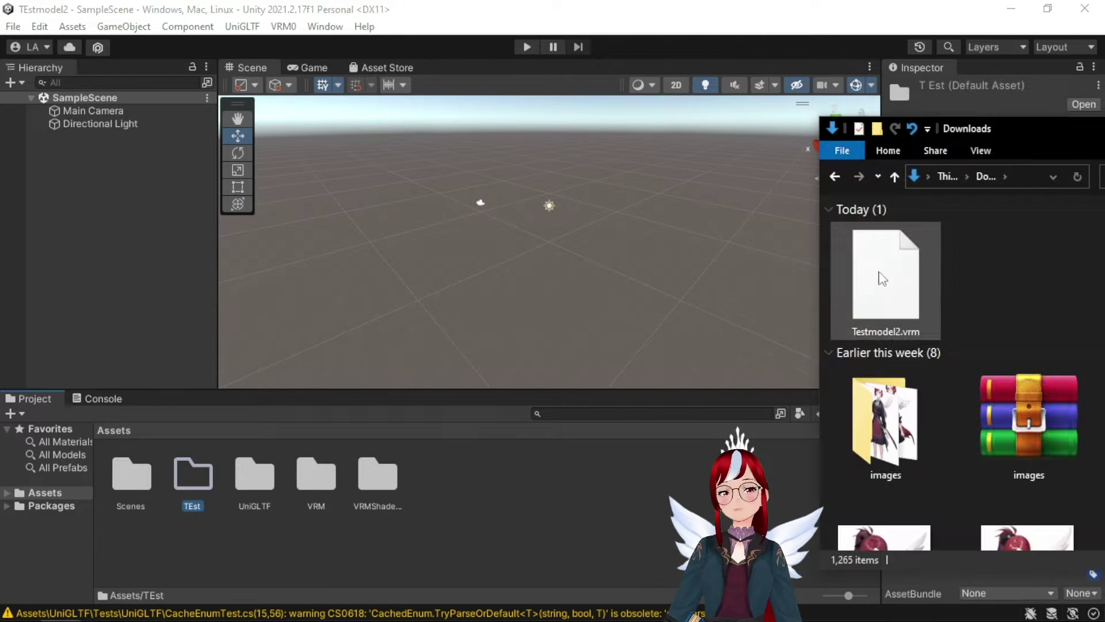
pyautogui.moveTo(883, 278); pyautogui.dragTo(199, 470)
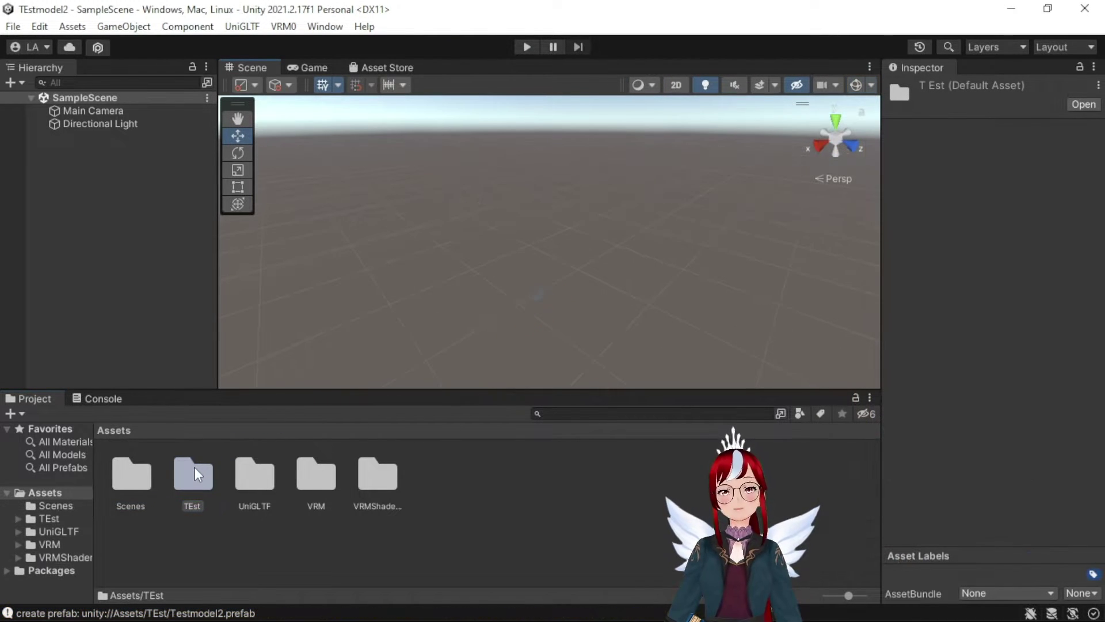
pyautogui.doubleClick(195, 469)
# - Place the Testmodel2 prefab in the scene and preview Fcl_ALL_Angry, then set Fcl_ALL_Fun to 100
pyautogui.moveTo(572, 473); pyautogui.dragTo(147, 280)
pyautogui.scroll(3, 561, 143)
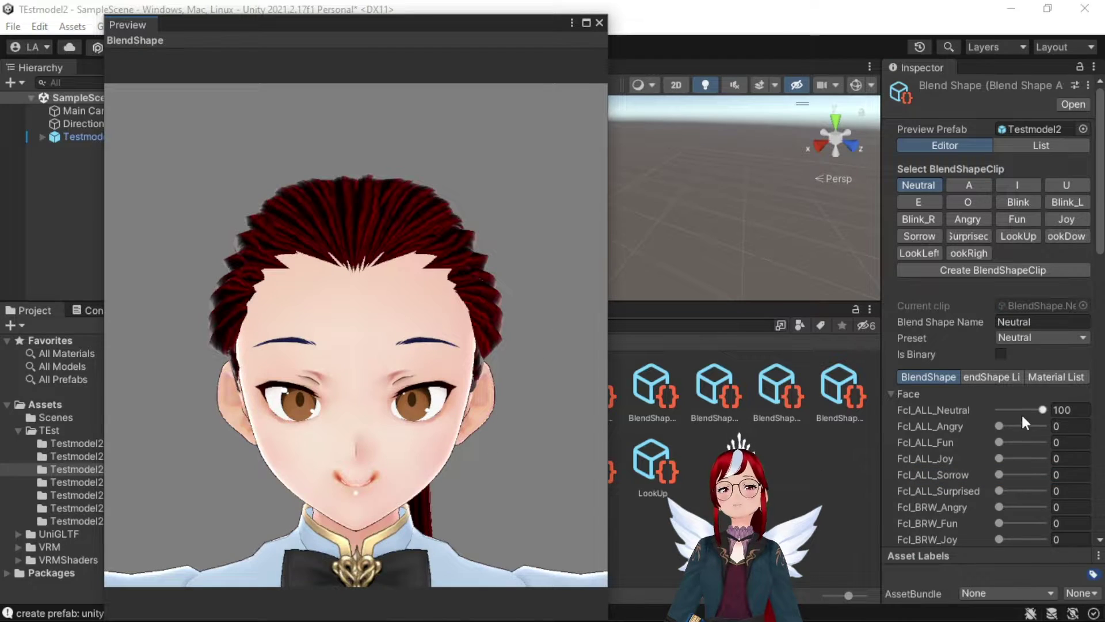
pyautogui.scroll(4, 459, 520)
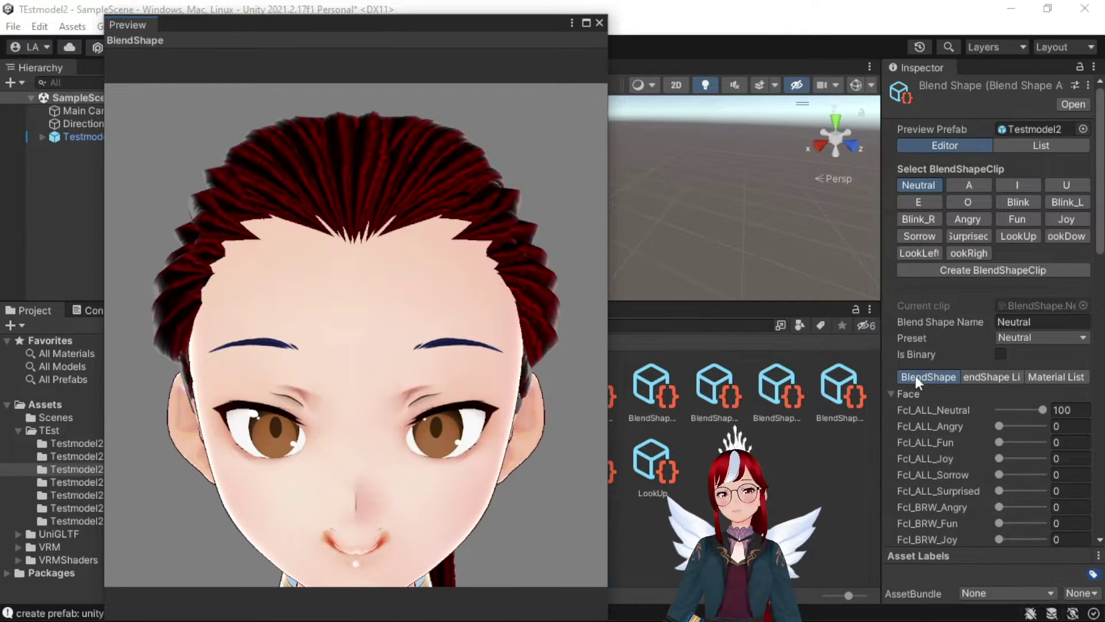
pyautogui.click(1002, 426)
pyautogui.moveTo(1003, 427); pyautogui.dragTo(1082, 437)
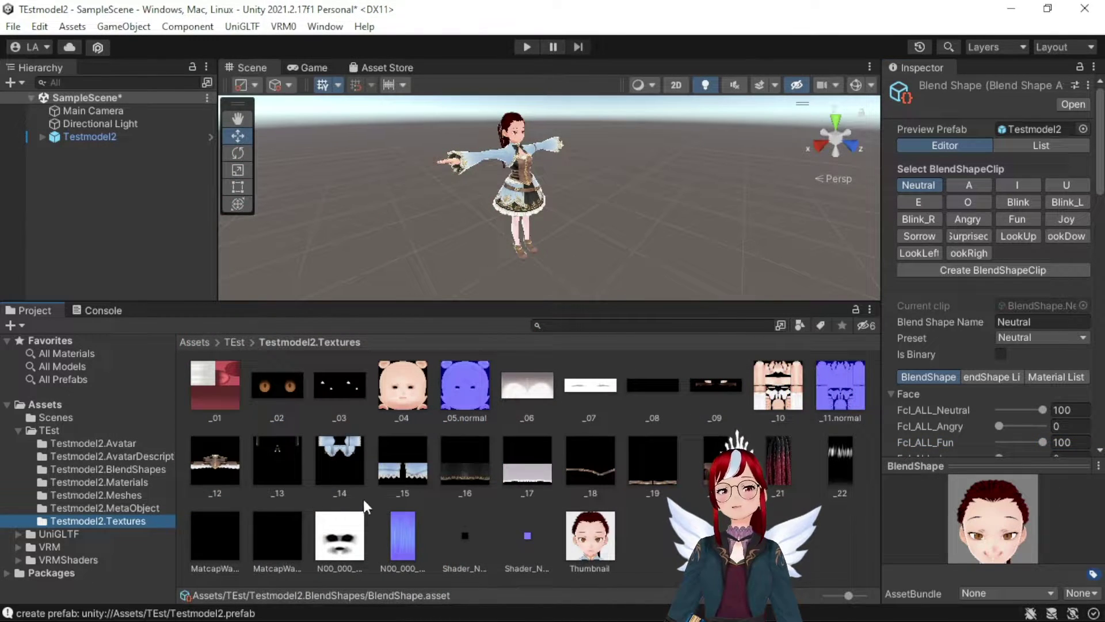
# - Locate the N00_000_00_Face_00_out PNG on disk and open it with PaintTool SAI Ver.2
pyautogui.rightClick(327, 530)
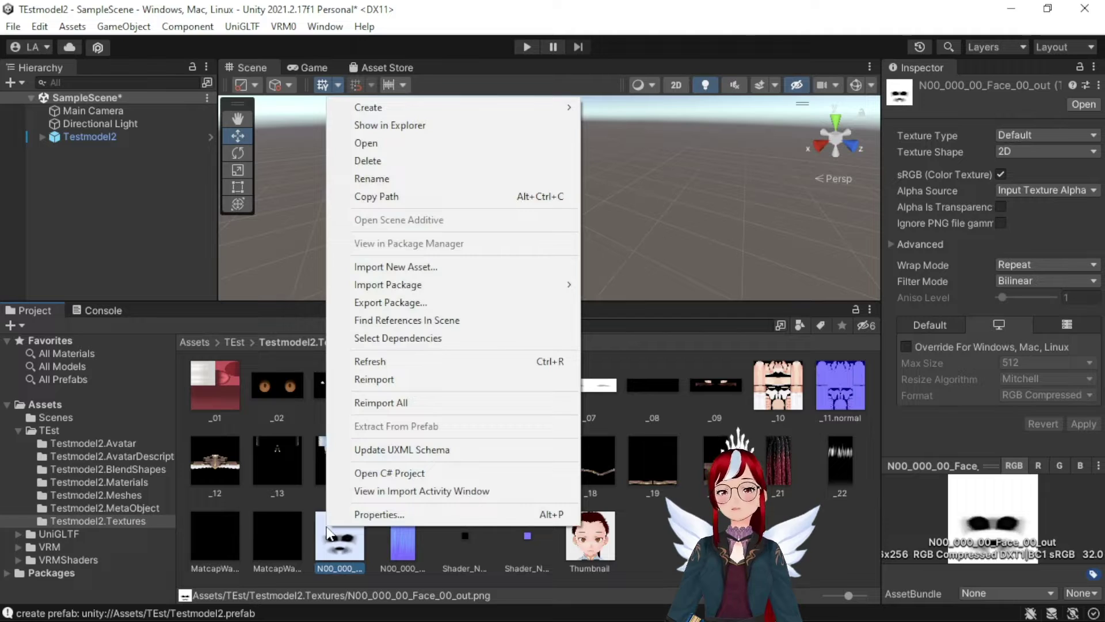
pyautogui.click(440, 126)
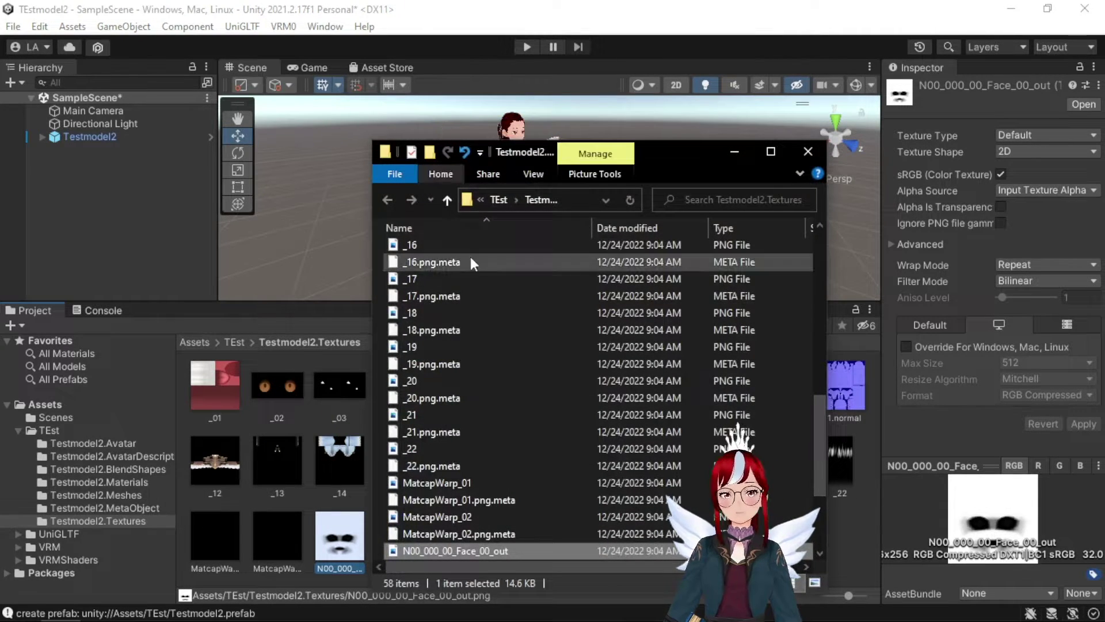
pyautogui.scroll(-2, 709, 364)
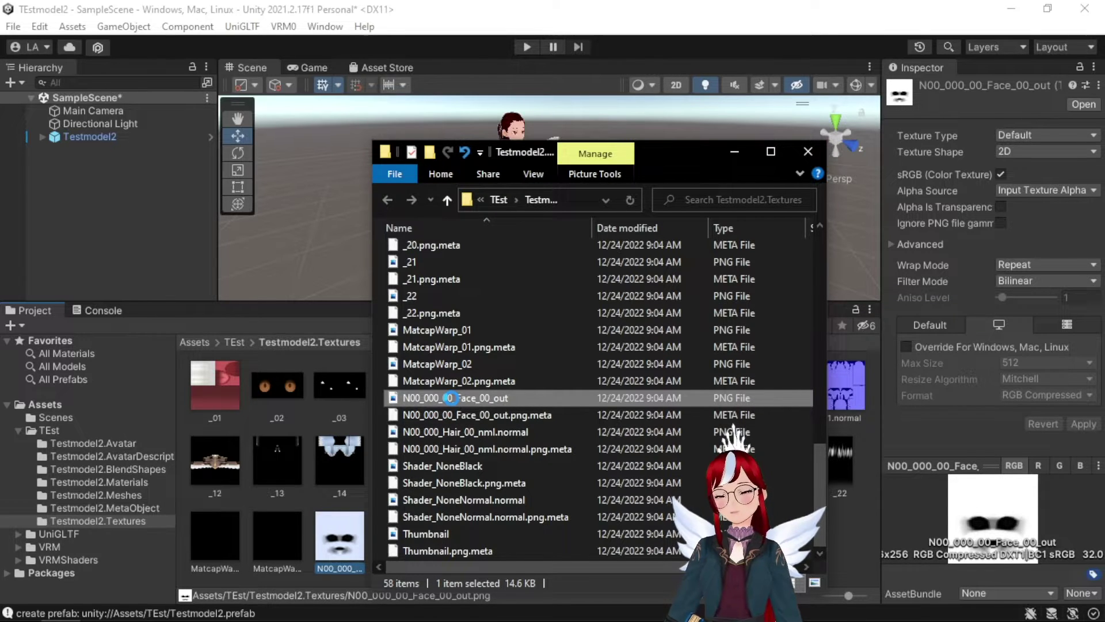
pyautogui.rightClick(451, 398)
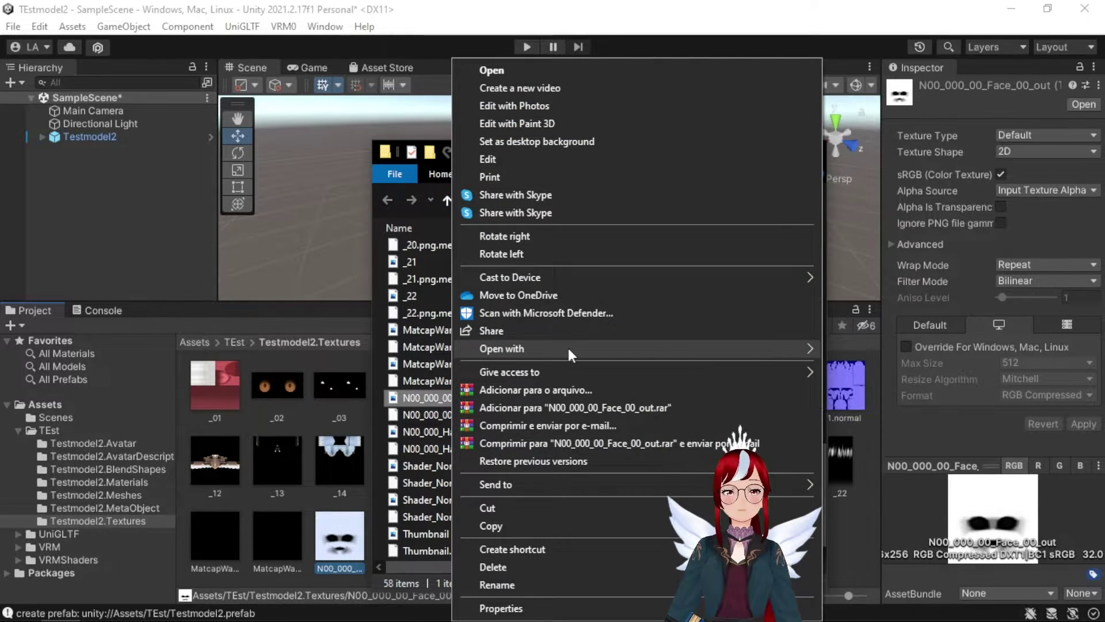
pyautogui.moveTo(568, 348)
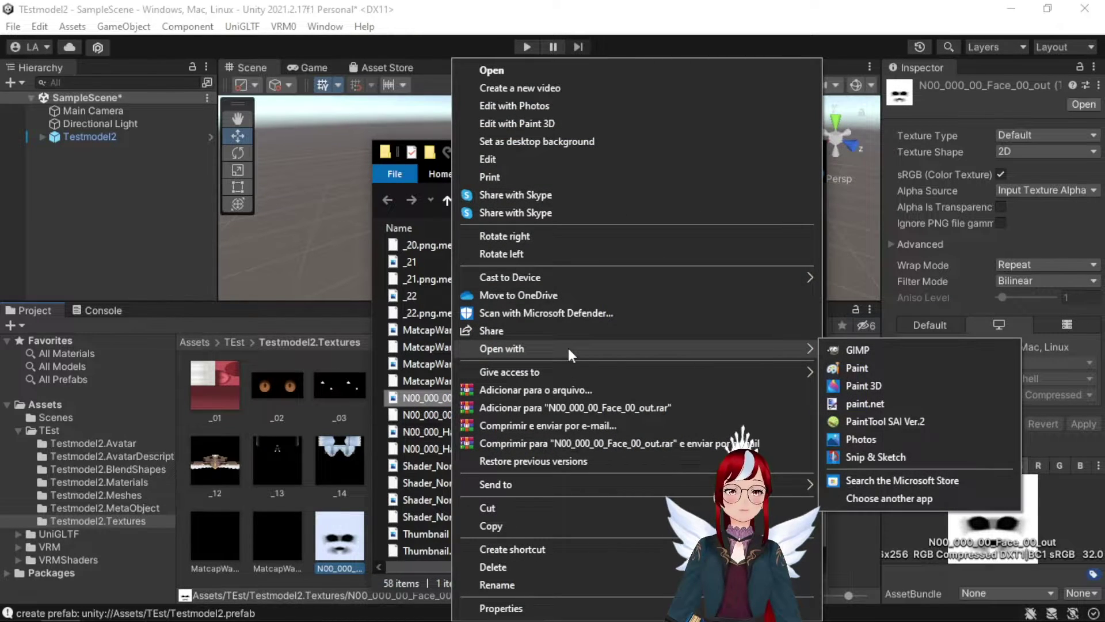
pyautogui.click(882, 419)
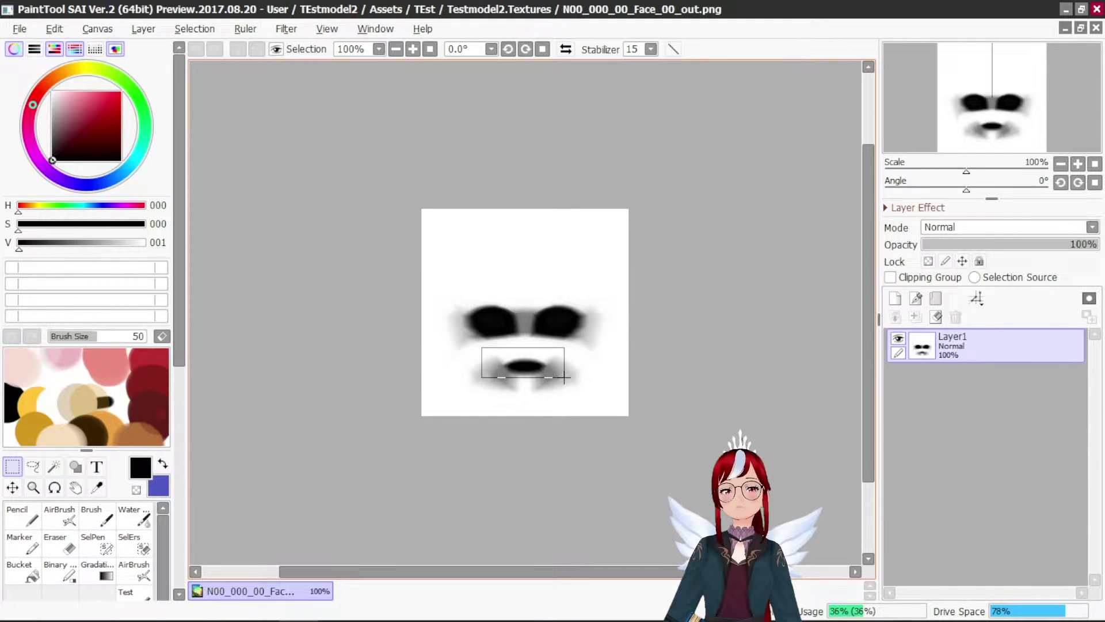
# - Bucket-fill a rectangular selection over the mouth with solid black and save the PNG
pyautogui.moveTo(564, 378); pyautogui.dragTo(564, 378)
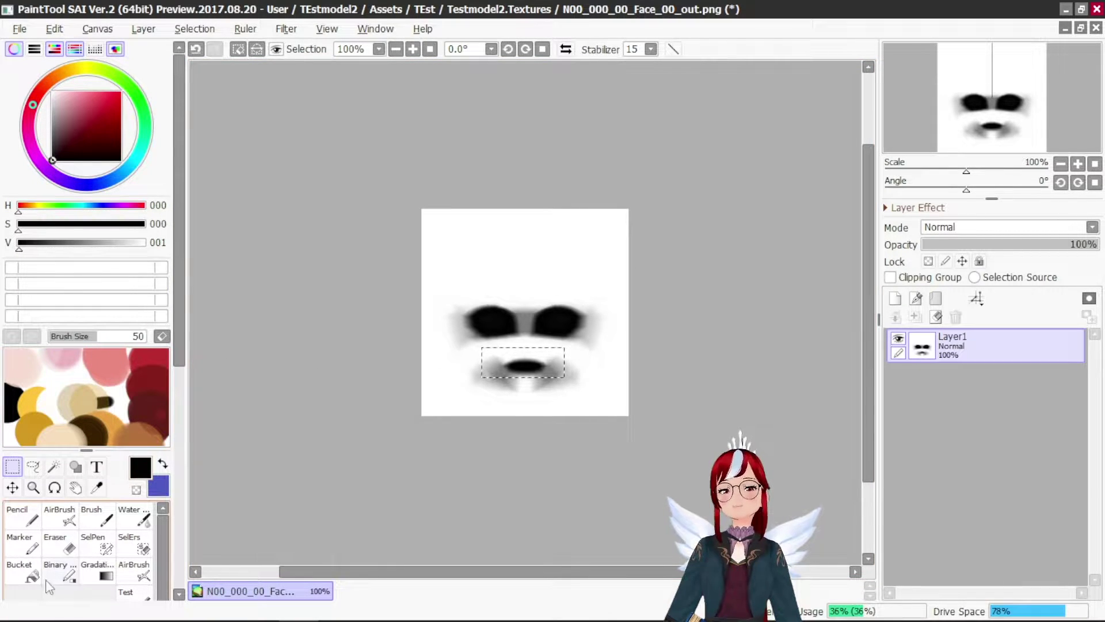
pyautogui.click(20, 570)
pyautogui.click(496, 358)
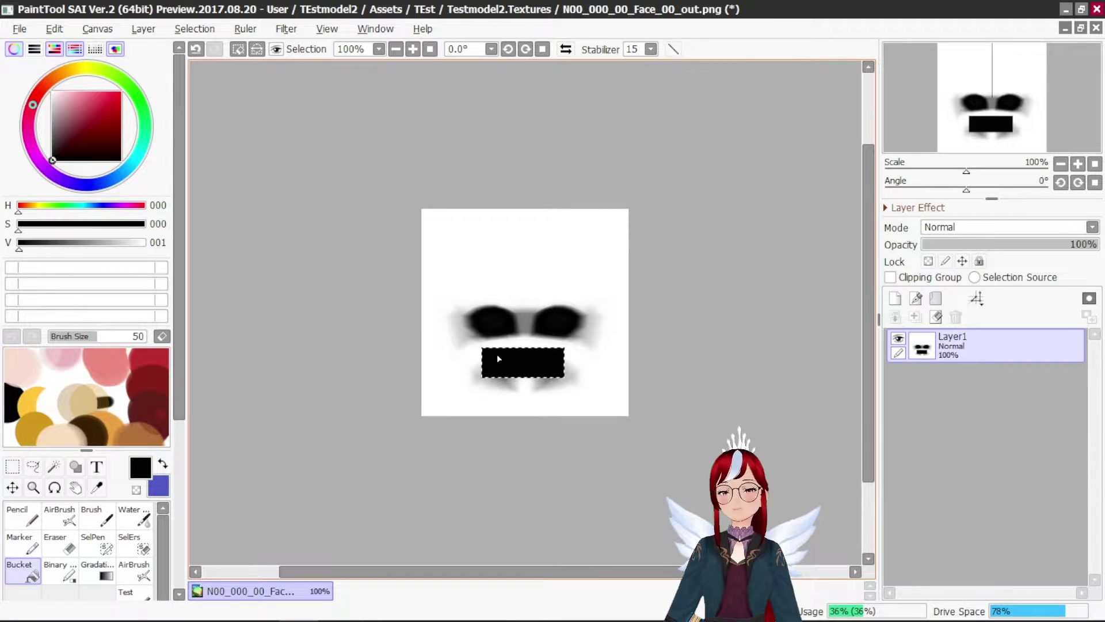
pyautogui.click(19, 28)
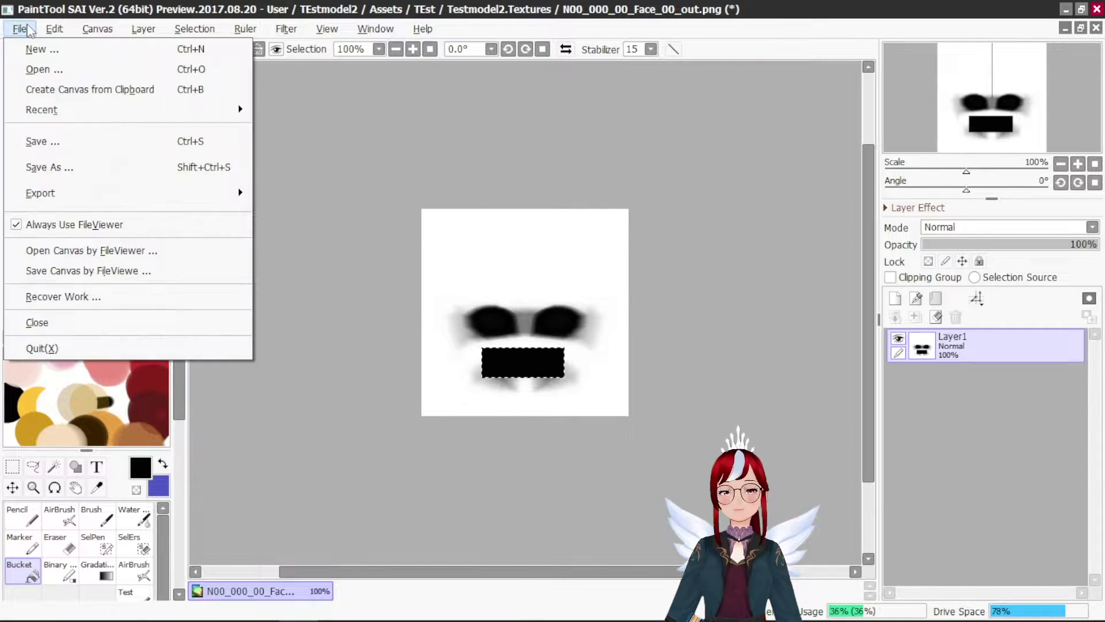
pyautogui.click(40, 141)
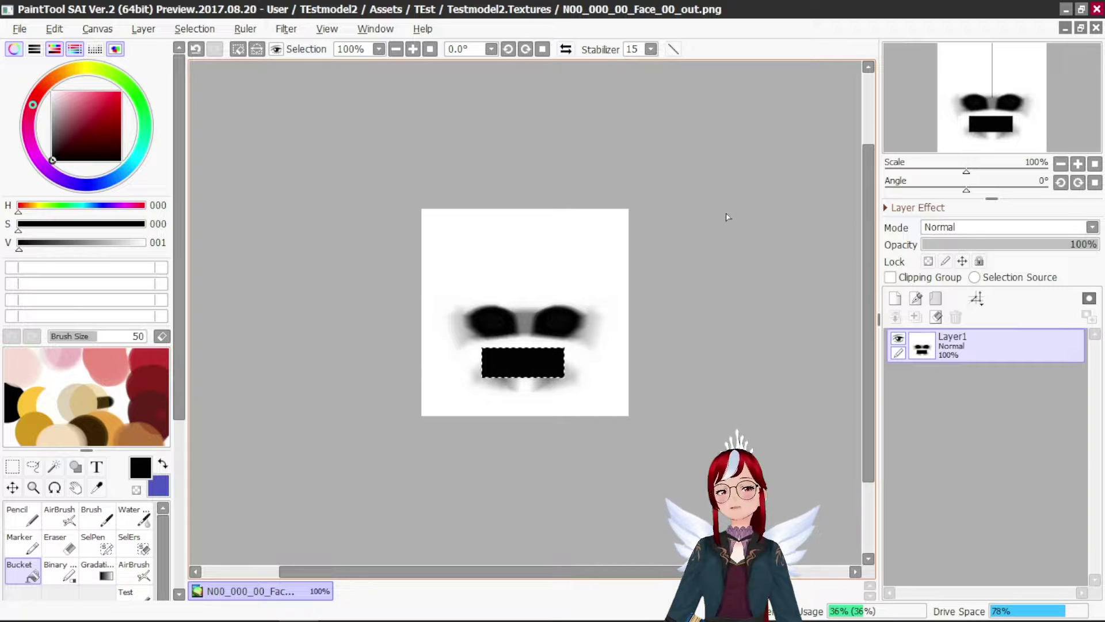
# - Minimize SAI and Explorer, then select the BlendShape asset in the model's BlendShapes folder
pyautogui.click(1066, 10)
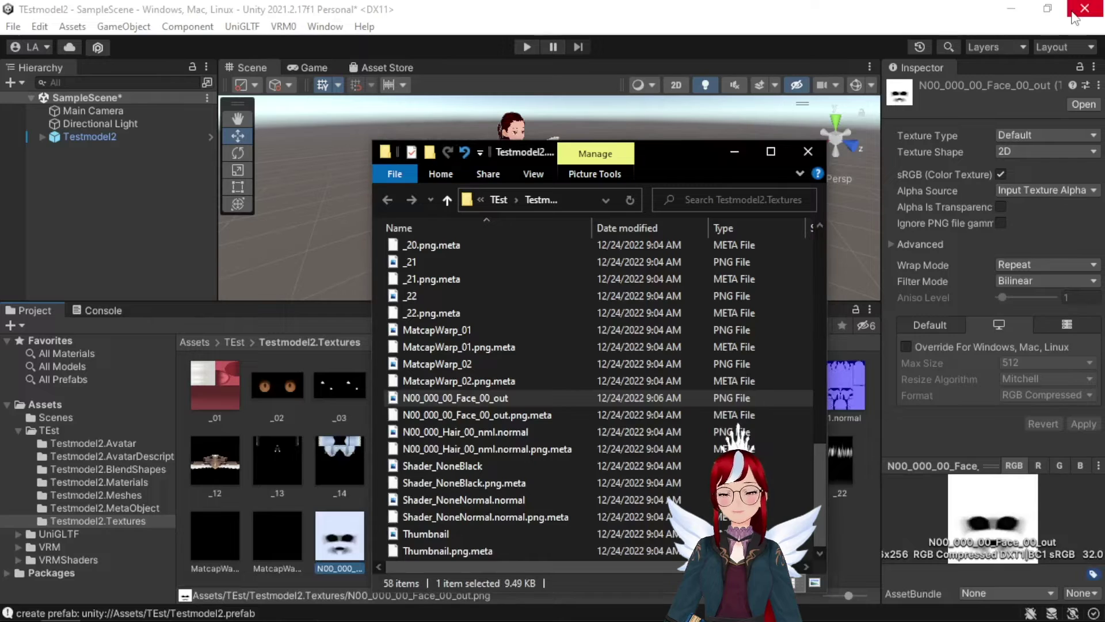
pyautogui.click(734, 152)
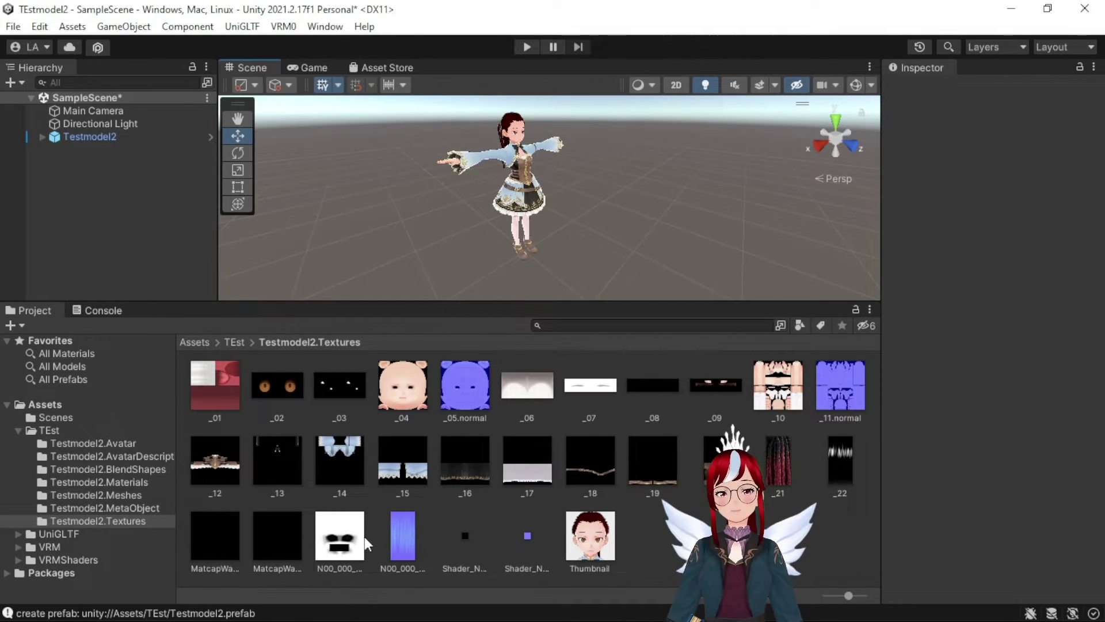
pyautogui.click(98, 468)
pyautogui.click(338, 386)
# - Float and close the face preview, then enlarge the Scene view above the Project panel
pyautogui.rightClick(932, 458)
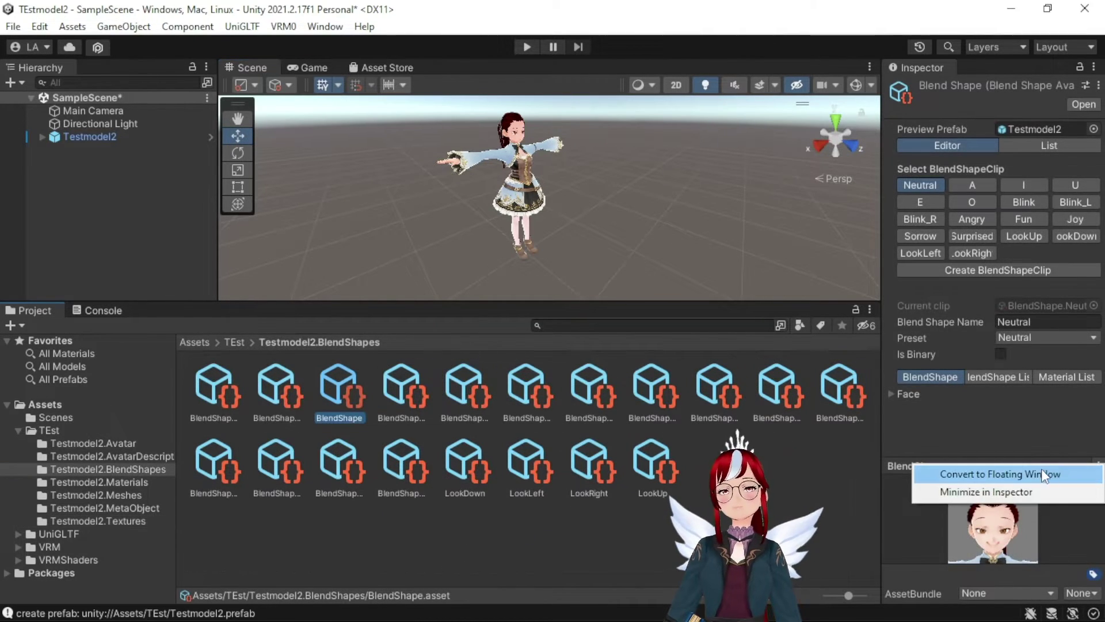
pyautogui.click(979, 469)
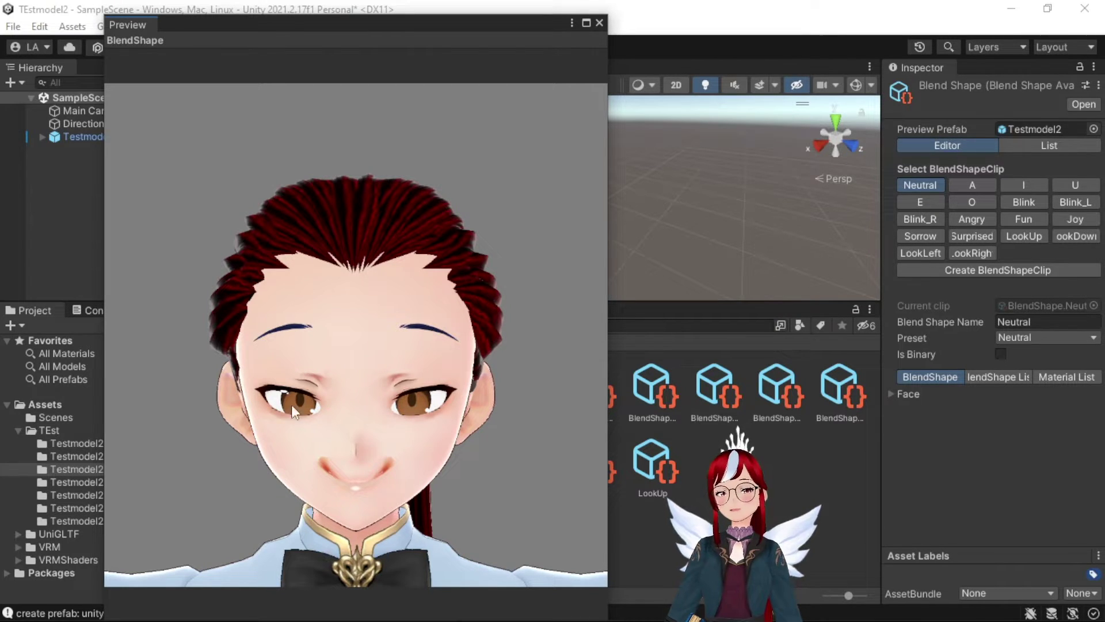
pyautogui.click(599, 23)
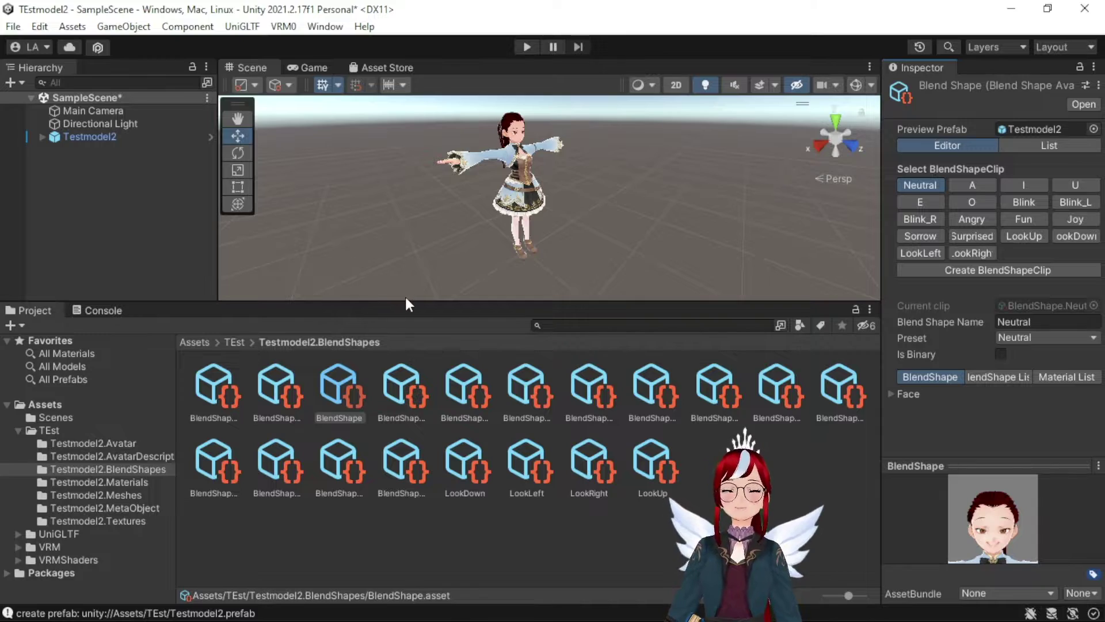
pyautogui.moveTo(405, 301); pyautogui.dragTo(415, 506)
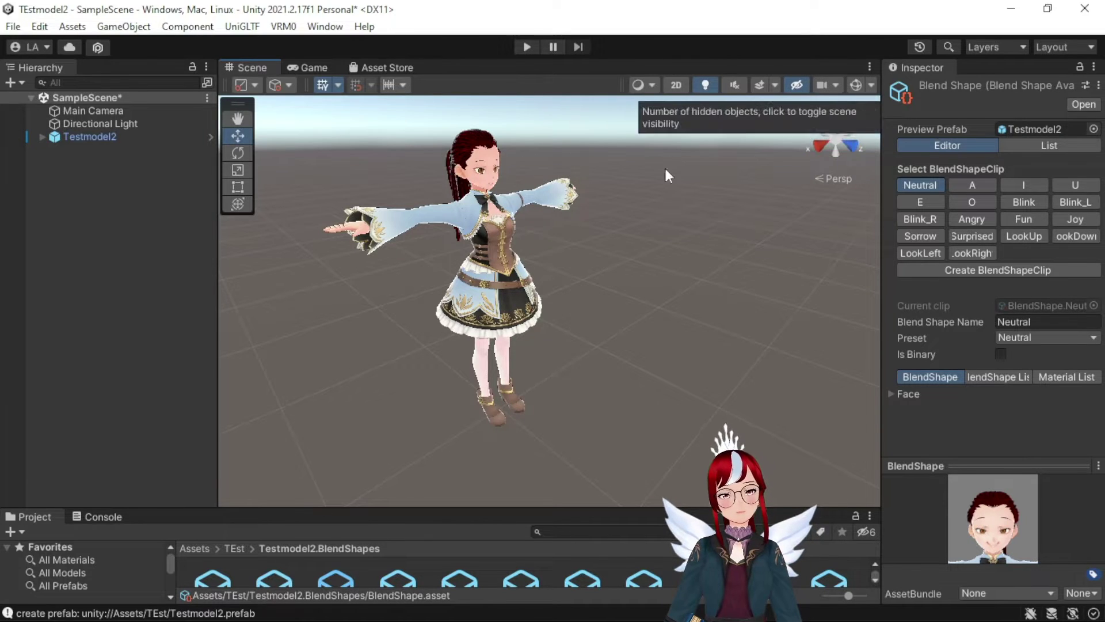
# - Orbit the Scene view to a front view of the avatar
pyautogui.keyDown('alt'); pyautogui.moveTo(661, 185); pyautogui.dragTo(643, 243); pyautogui.keyUp('alt')
pyautogui.keyDown('alt'); pyautogui.moveTo(672, 206); pyautogui.dragTo(641, 207); pyautogui.keyUp('alt')
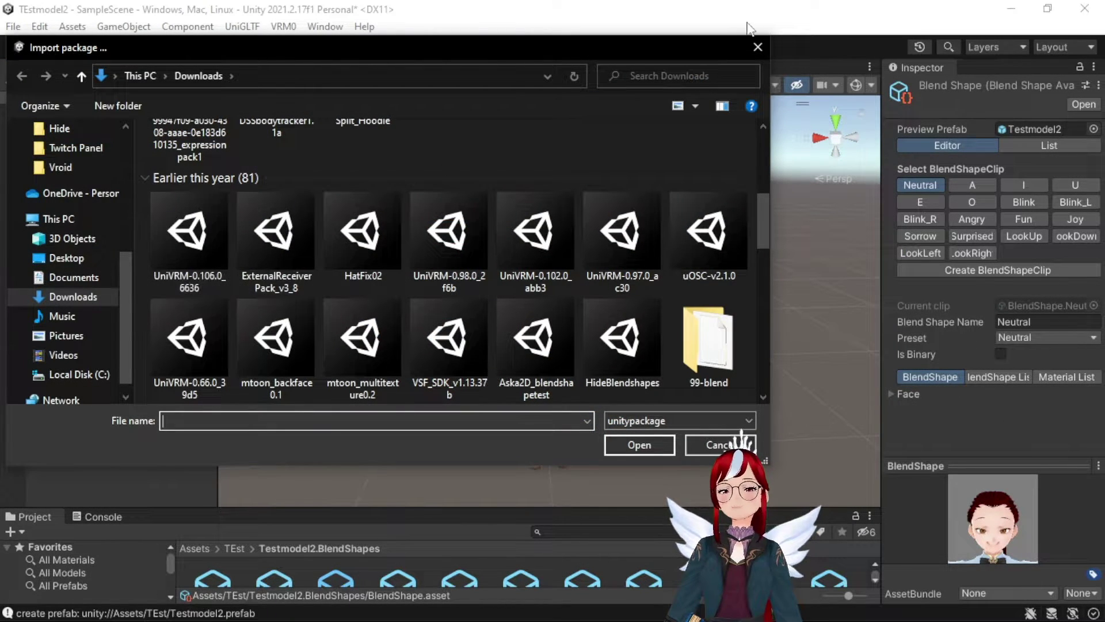
# - Cancel the package import and select Testmodel2, recentring and orbiting the view around its gizmos
pyautogui.click(757, 47)
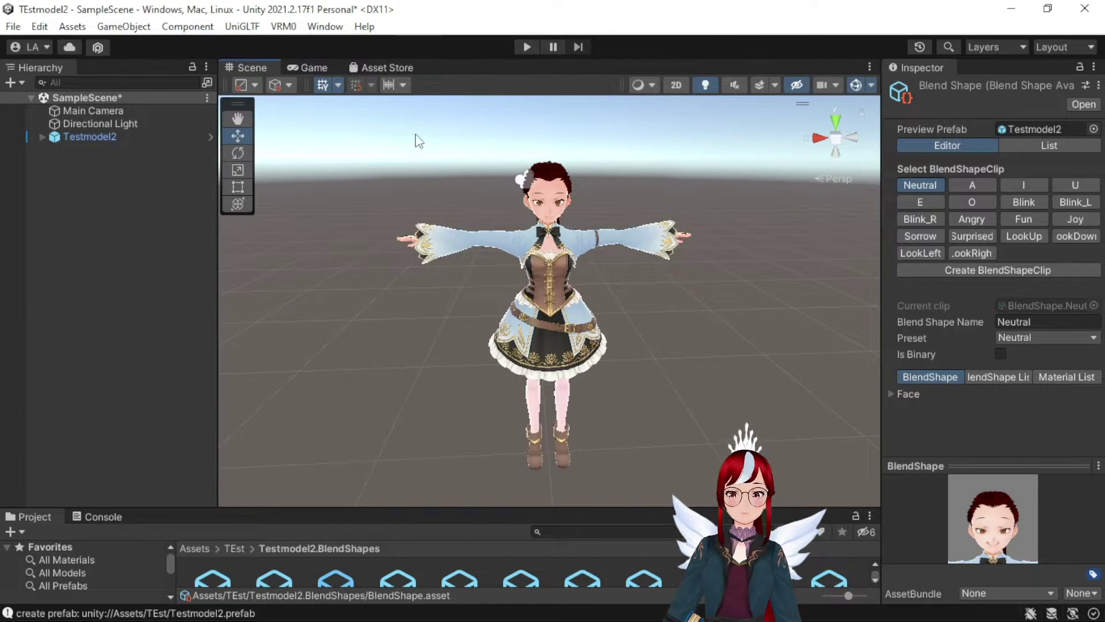
pyautogui.moveTo(572, 236); pyautogui.dragTo(562, 212, button='right')
pyautogui.click(114, 136)
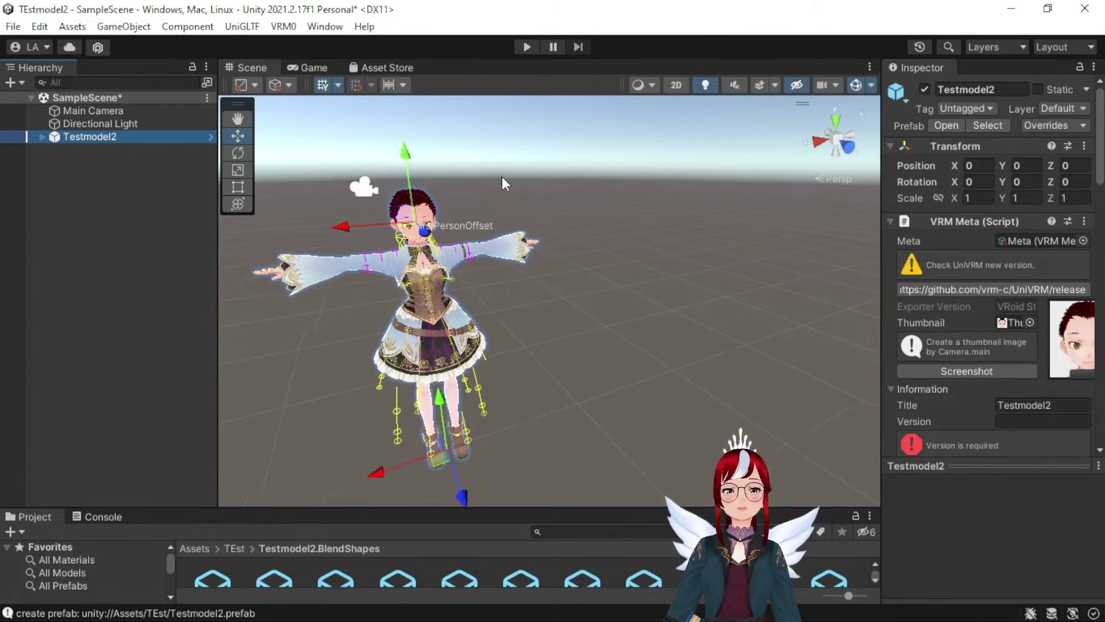
pyautogui.moveTo(406, 195); pyautogui.dragTo(700, 168, button='middle')
pyautogui.keyDown('alt'); pyautogui.moveTo(741, 177); pyautogui.dragTo(802, 249); pyautogui.keyUp('alt')
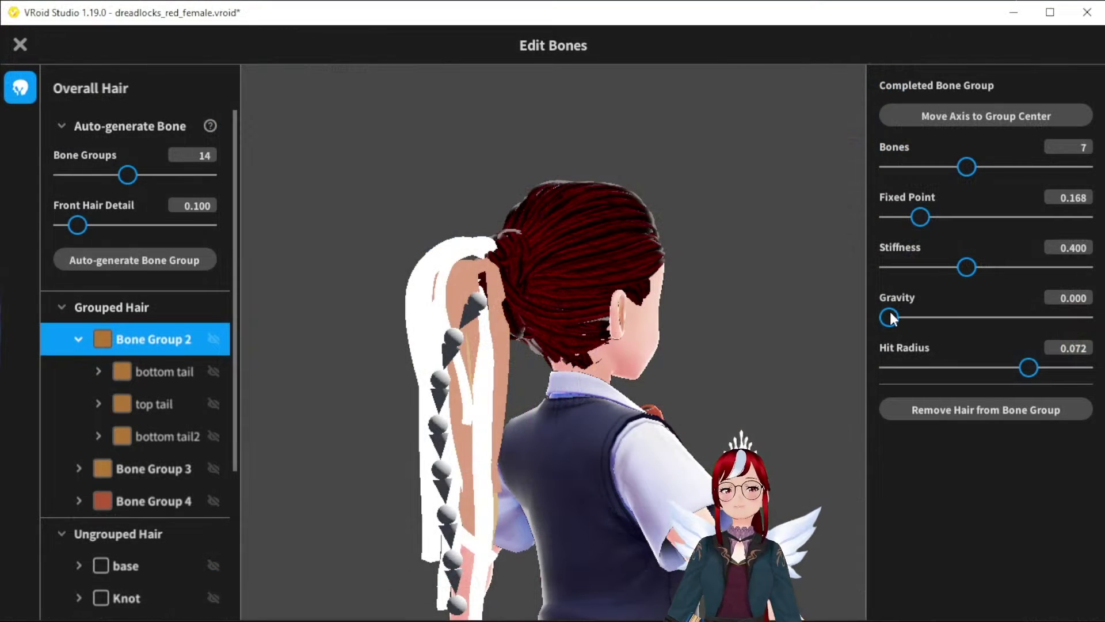
# - Drag Bone Group 2's Hit Radius from 0.072 up to about 0.099
pyautogui.moveTo(1028, 369); pyautogui.dragTo(1075, 367)
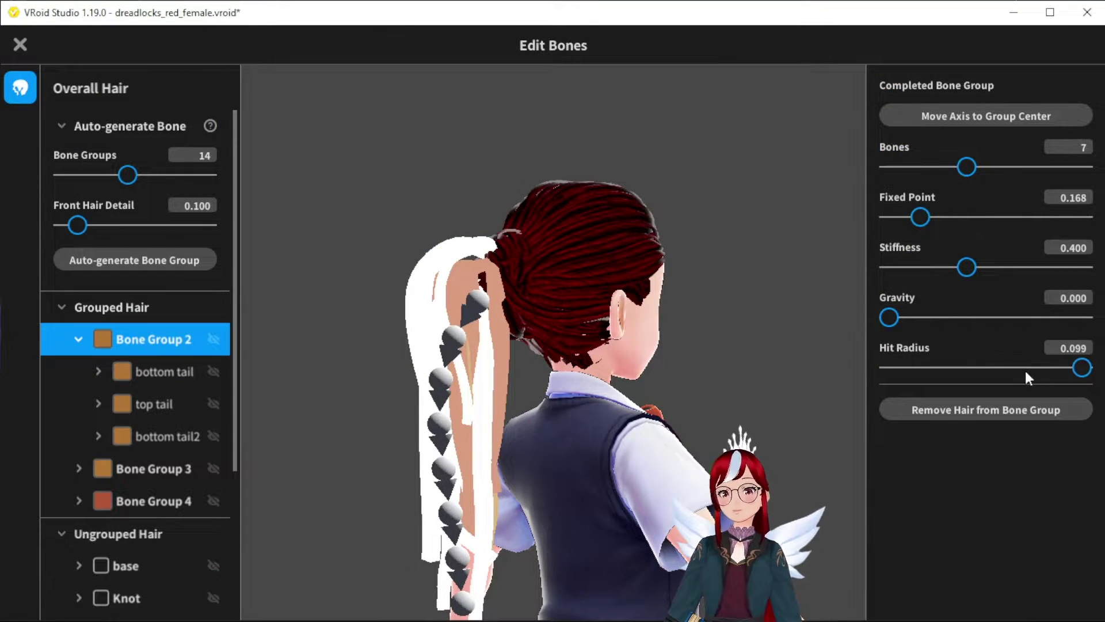
pyautogui.moveTo(1023, 379); pyautogui.dragTo(1104, 387)
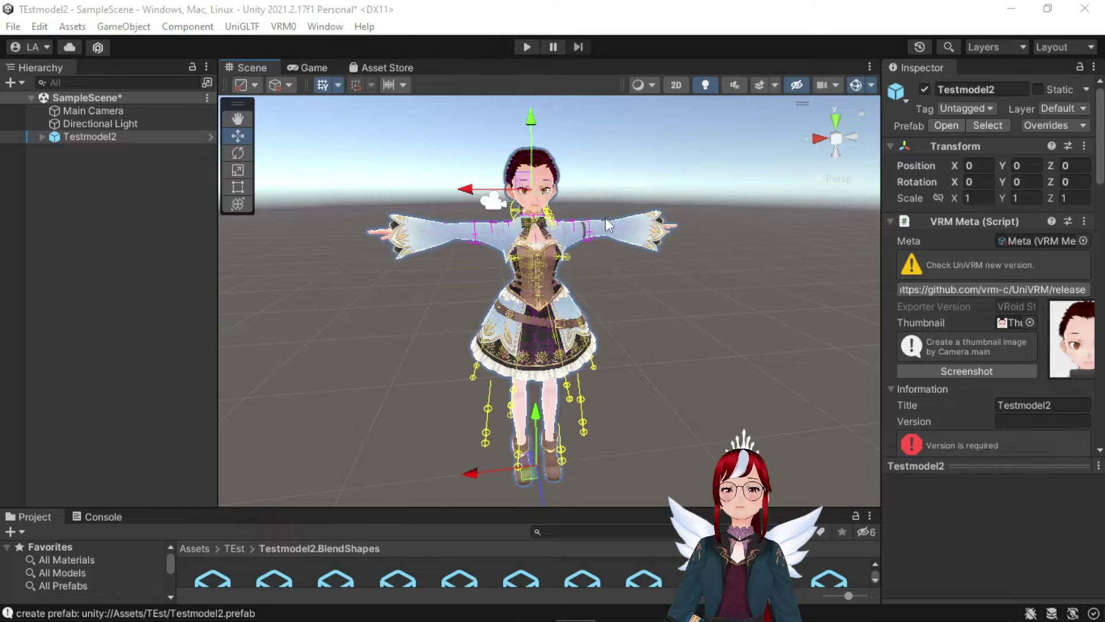
pyautogui.scroll(5, 606, 218)
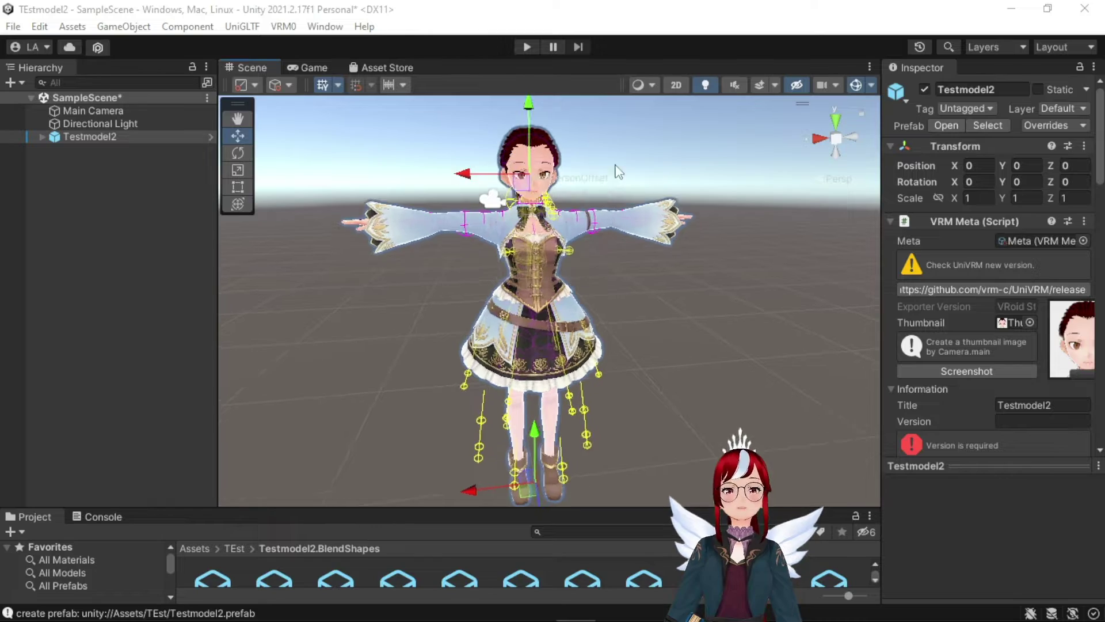
pyautogui.press('w')
pyautogui.moveTo(523, 216); pyautogui.dragTo(376, 305, button='right')
pyautogui.moveTo(464, 219); pyautogui.dragTo(674, 335, button='right')
pyautogui.moveTo(603, 264); pyautogui.dragTo(645, 403, button='right')
pyautogui.scroll(-1, 612, 409)
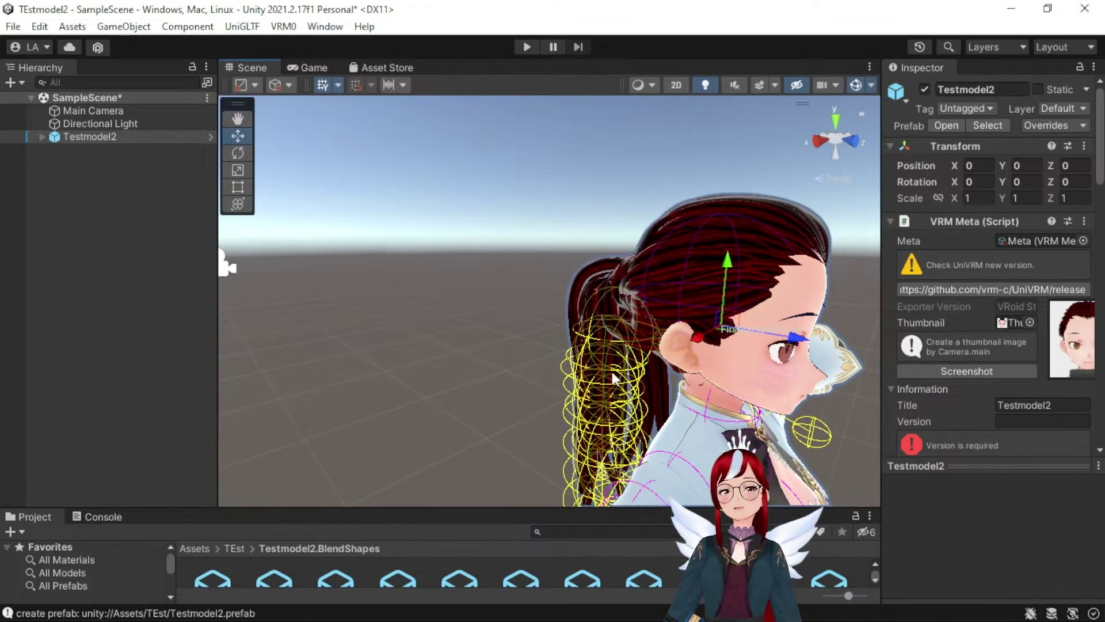
pyautogui.moveTo(583, 298); pyautogui.dragTo(377, 316, button='right')
pyautogui.moveTo(378, 316); pyautogui.dragTo(469, 321, button='middle')
pyautogui.moveTo(469, 320); pyautogui.dragTo(327, 293, button='right')
# - Enter Play mode and switch back to the Scene tab, framing the avatar's torso
pyautogui.click(528, 41)
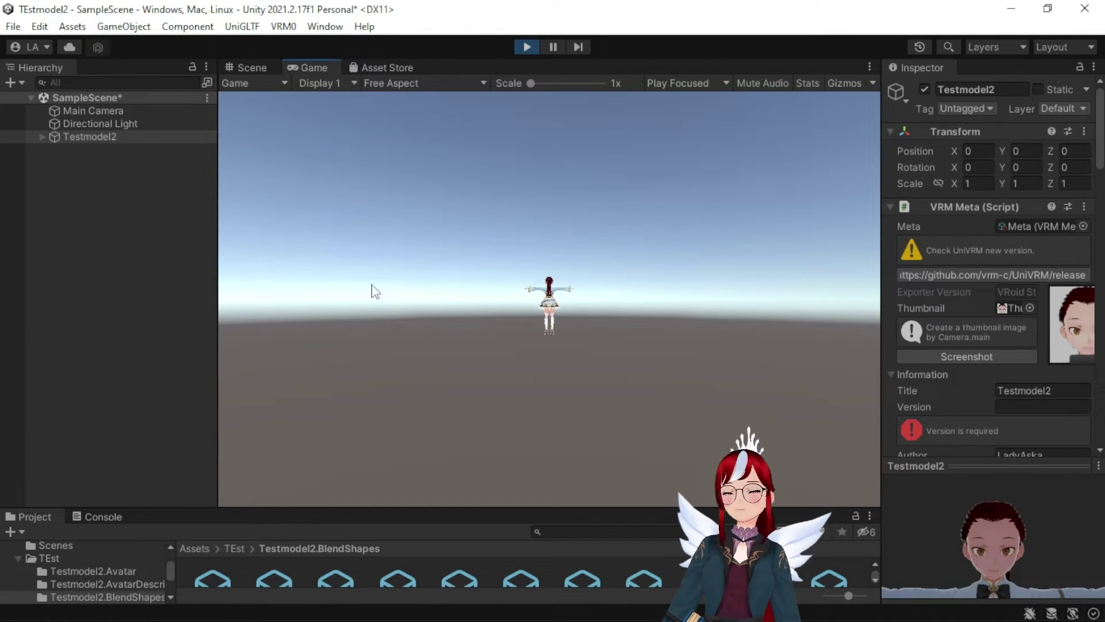
pyautogui.click(245, 67)
pyautogui.moveTo(368, 248); pyautogui.dragTo(696, 365, button='right')
pyautogui.scroll(5, 699, 359)
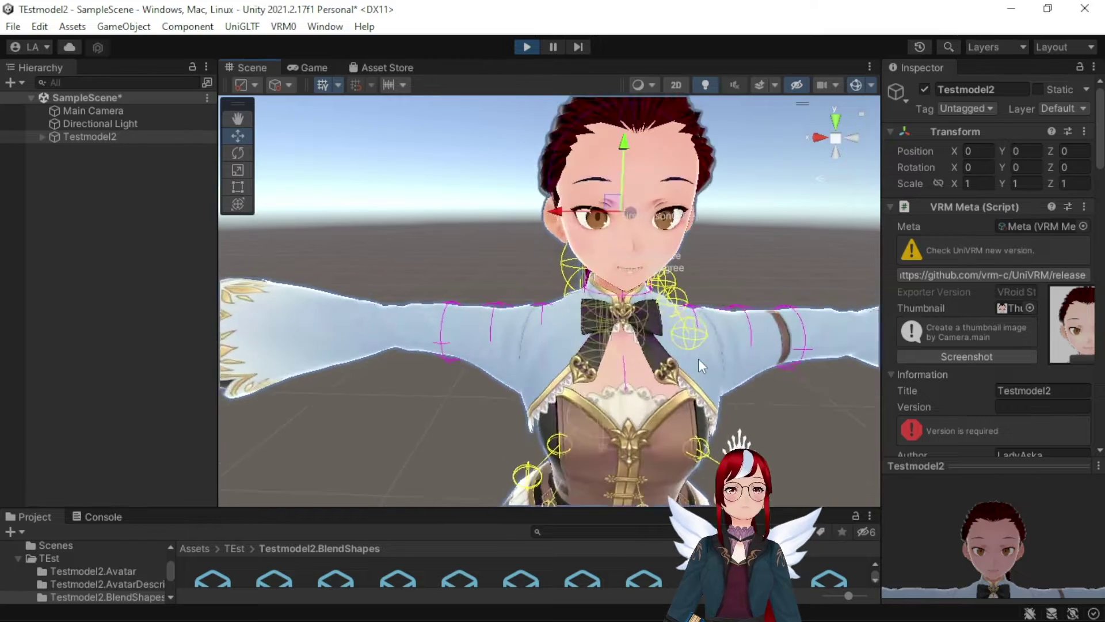
pyautogui.moveTo(675, 340); pyautogui.dragTo(656, 363)
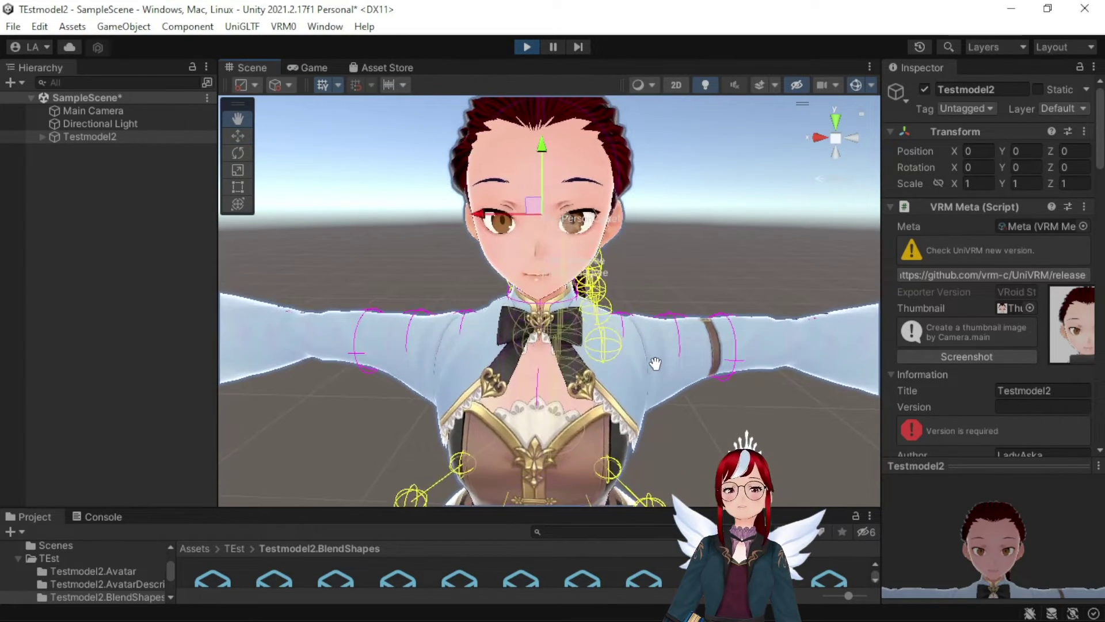
# - Expand the Testmodel2 bone hierarchy through Root, Hips, Spine, Chest, UpperChest and Neck
pyautogui.click(41, 137)
pyautogui.click(54, 176)
pyautogui.click(64, 188)
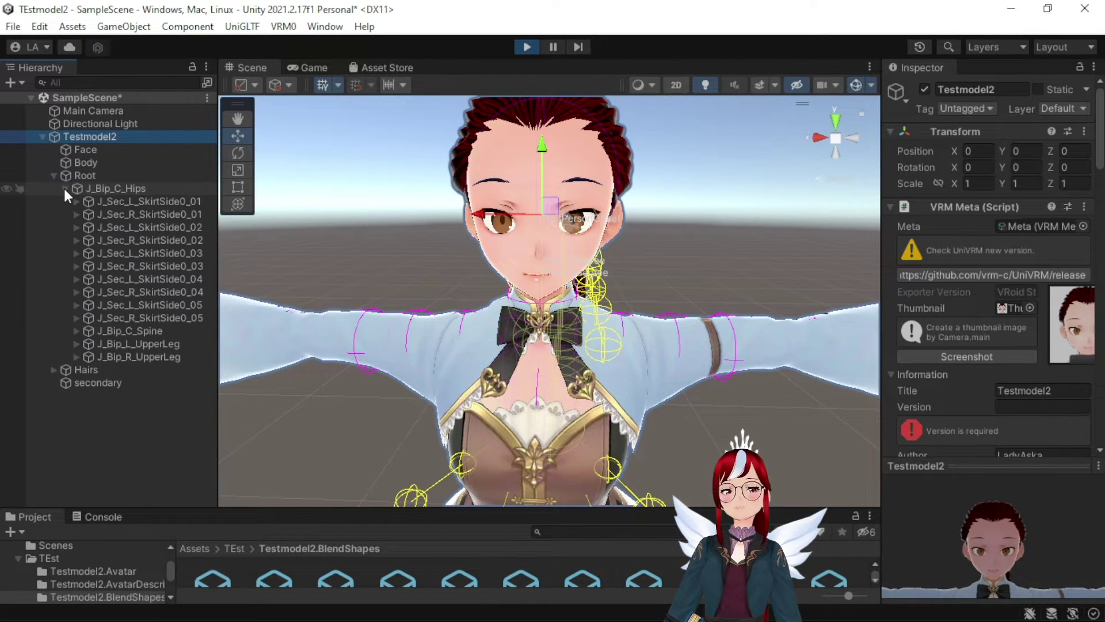
pyautogui.click(77, 331)
pyautogui.click(89, 344)
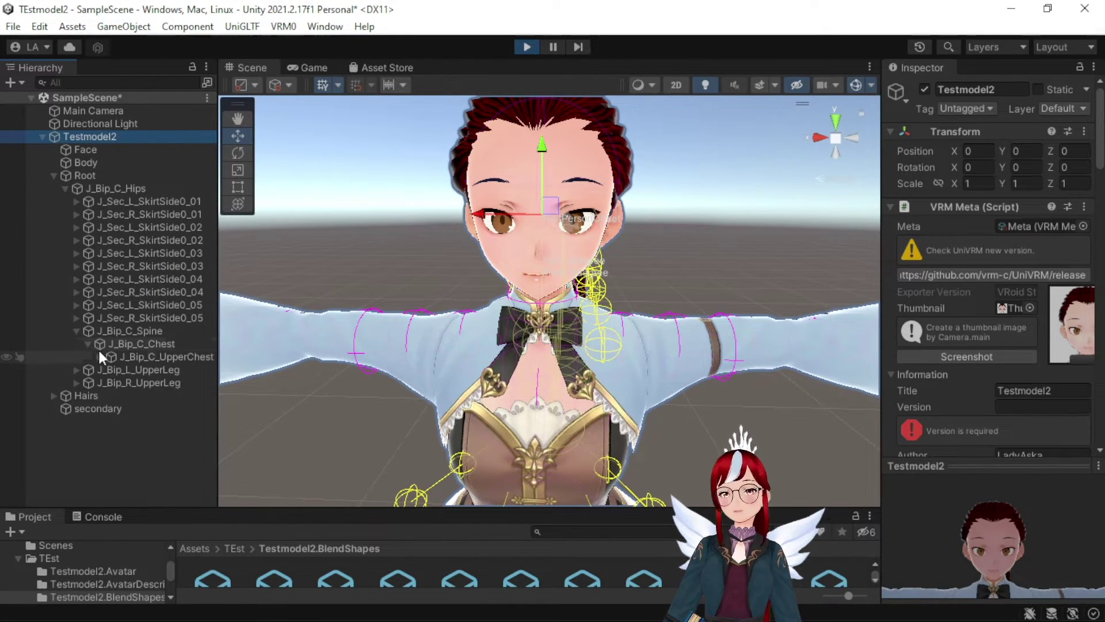
pyautogui.click(100, 357)
pyautogui.click(109, 395)
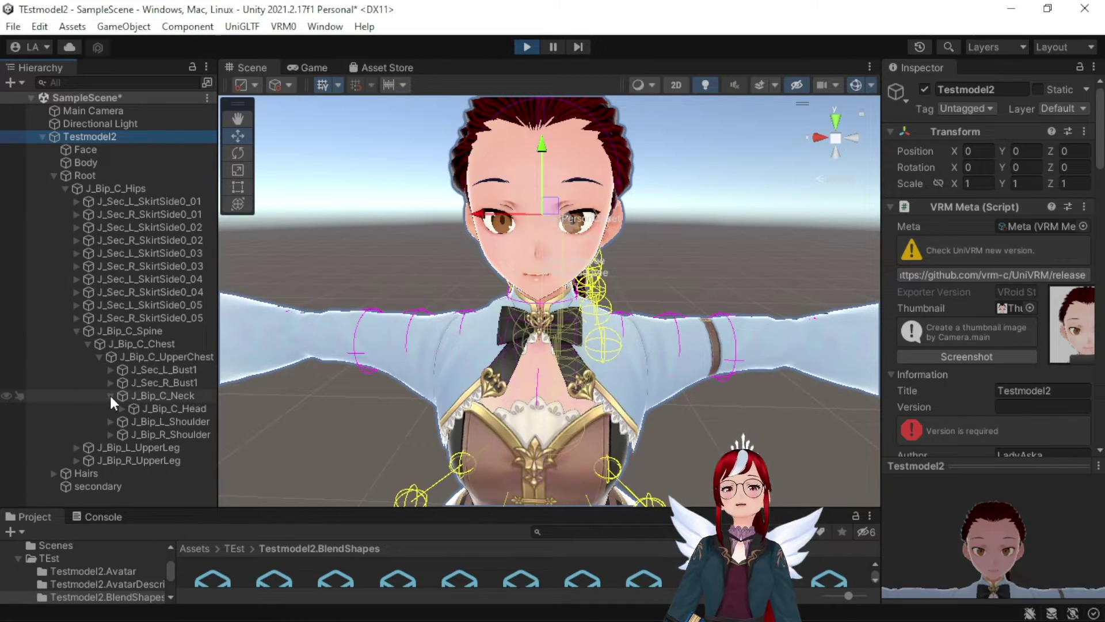
# - Frame J_Bip_C_Head and rotate it around Y, ending at -1.411
pyautogui.doubleClick(148, 409)
pyautogui.click(239, 153)
pyautogui.moveTo(591, 315); pyautogui.dragTo(580, 259)
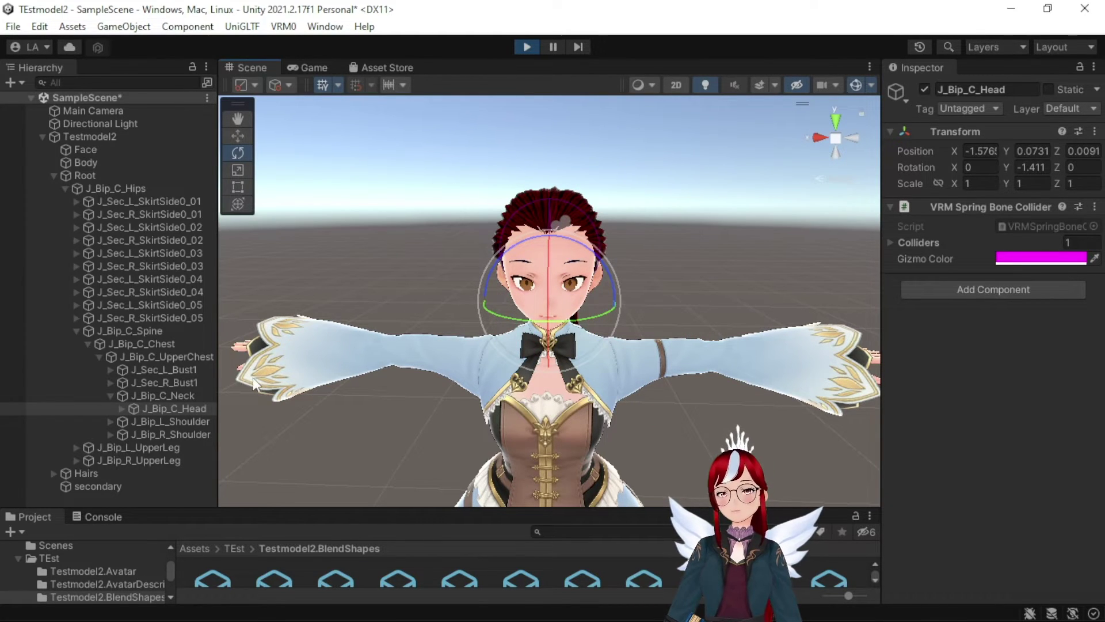
# - Raise J_Bip_L_UpperArm's Element 0 collider radius from 0.0476 to 0.08
pyautogui.click(181, 422)
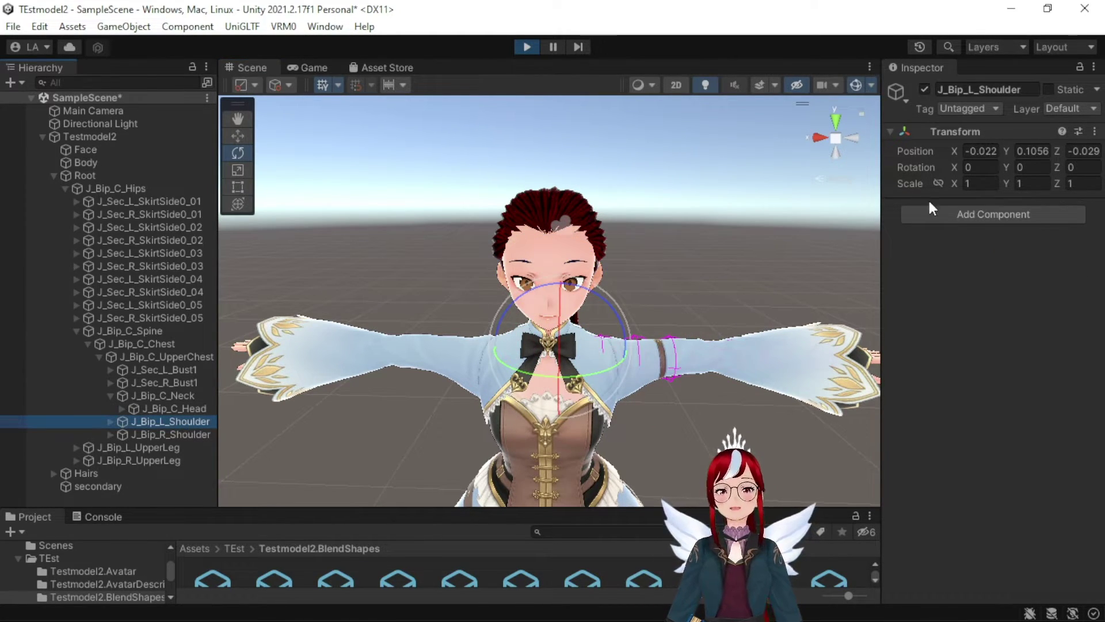
pyautogui.click(111, 421)
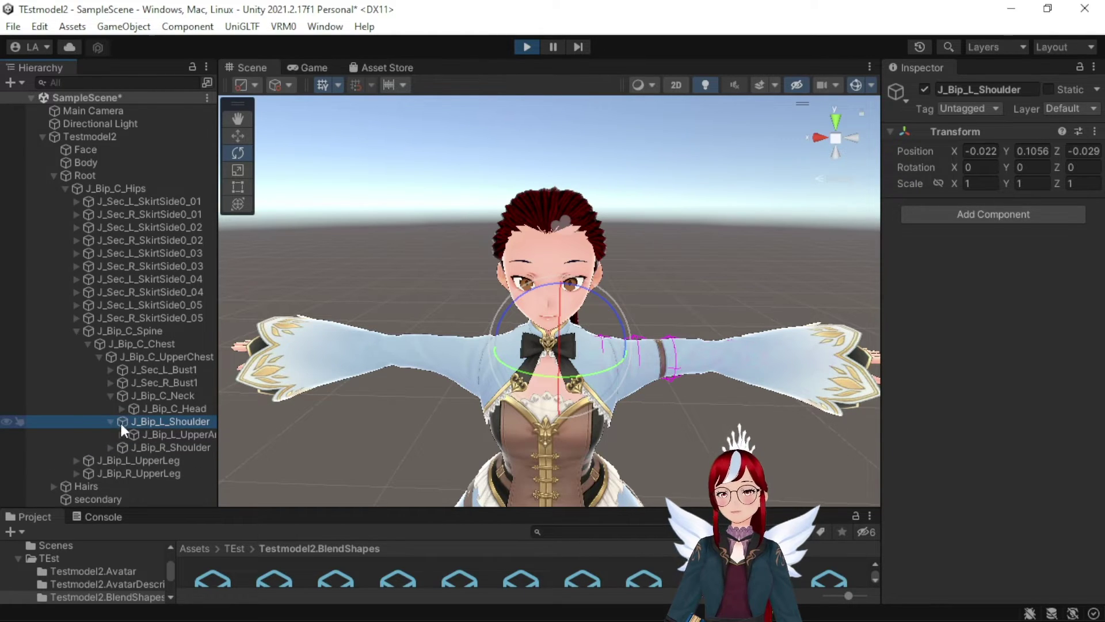
pyautogui.click(161, 434)
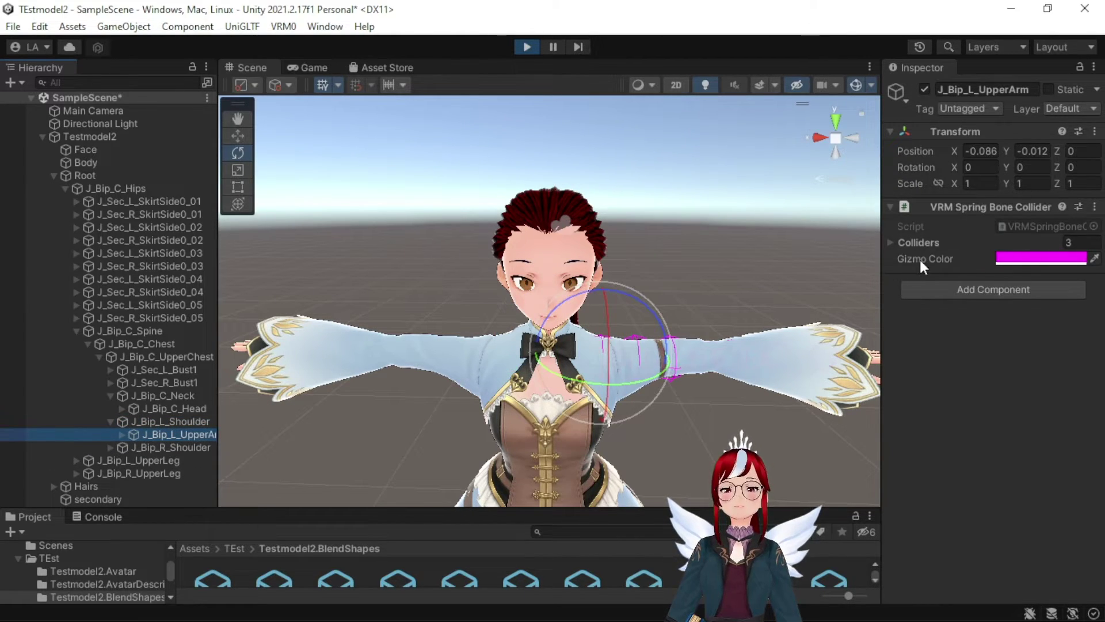
pyautogui.click(893, 243)
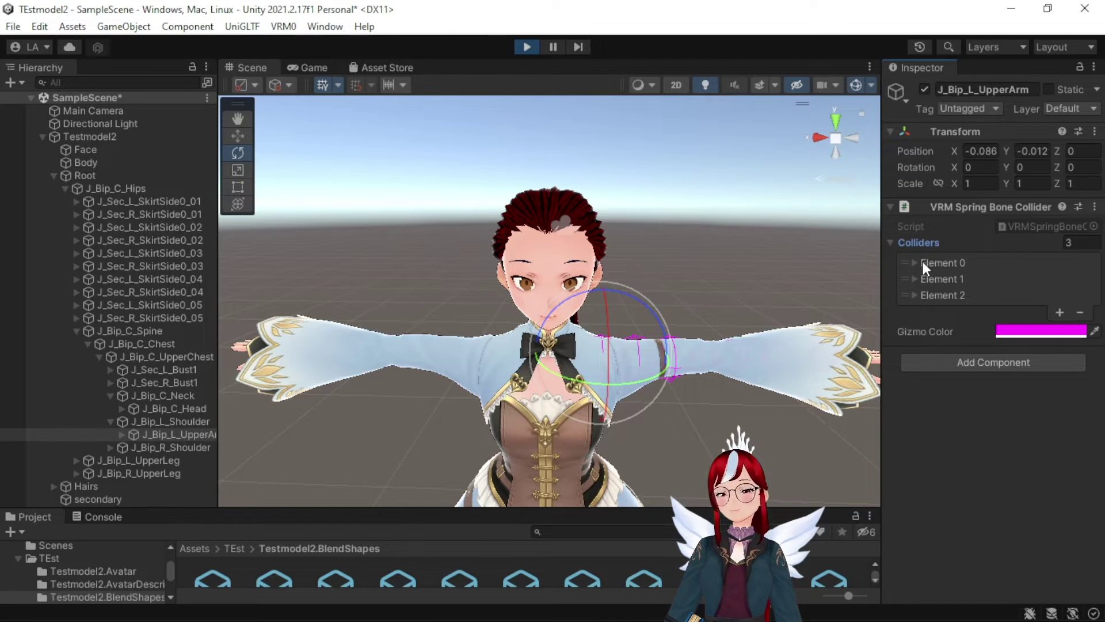
pyautogui.click(915, 263)
pyautogui.moveTo(977, 311)
pyautogui.mouseDown()
pyautogui.moveTo(997, 312)
pyautogui.moveTo(981, 310)
pyautogui.mouseUp()
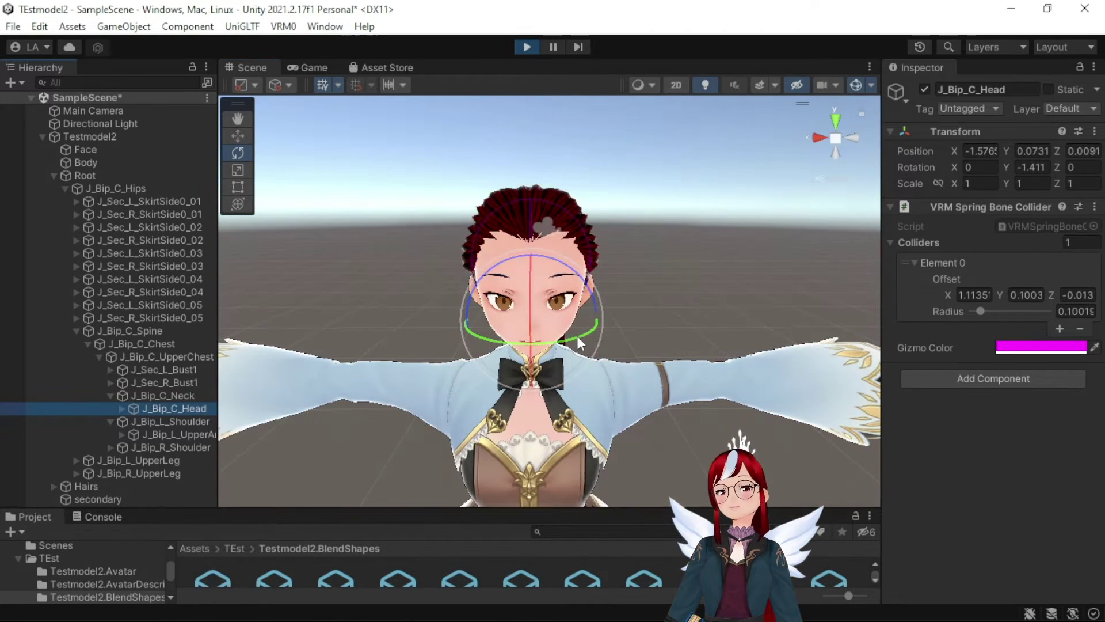
# - Turn the head to side profile, select 'secondary', and orbit to view the ponytail sideways
pyautogui.moveTo(576, 335); pyautogui.dragTo(505, 344)
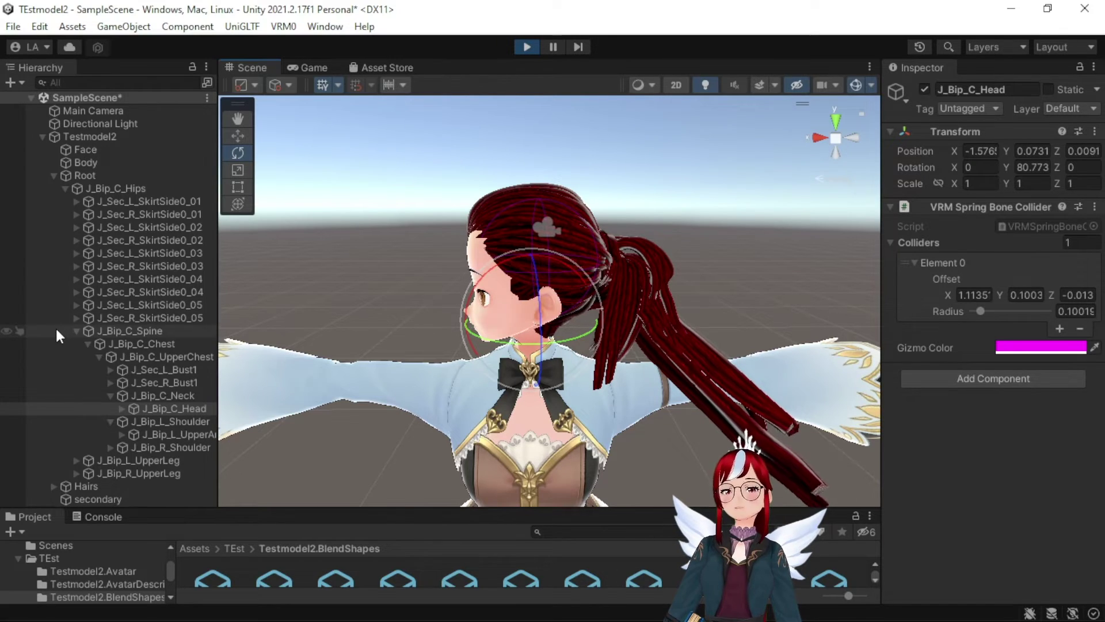
pyautogui.click(113, 499)
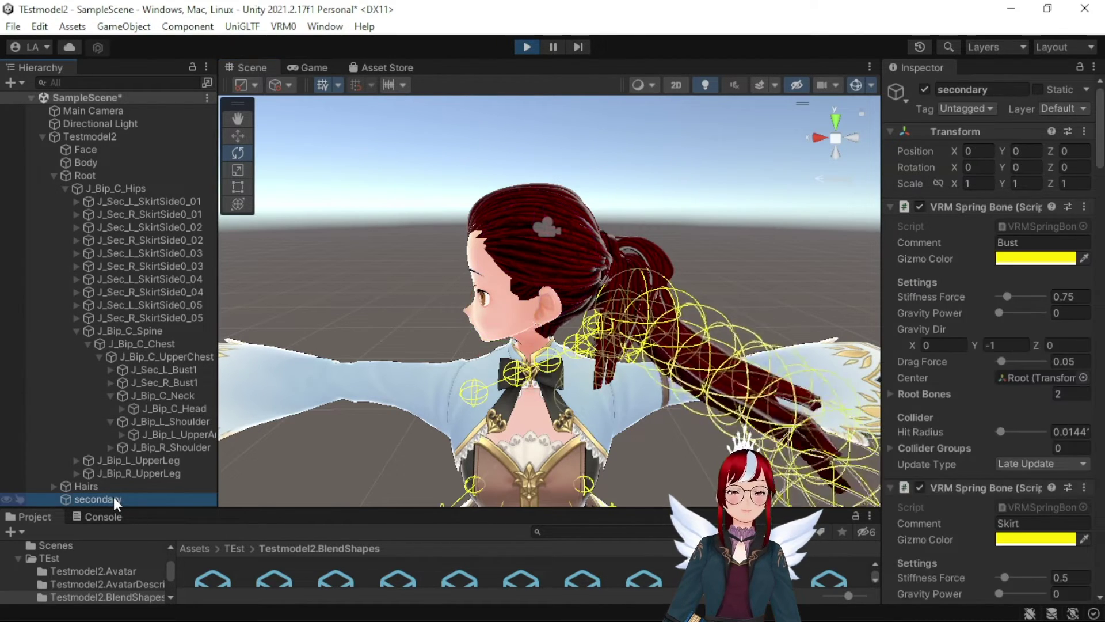
pyautogui.keyDown('alt'); pyautogui.moveTo(674, 203); pyautogui.dragTo(660, 178); pyautogui.keyUp('alt')
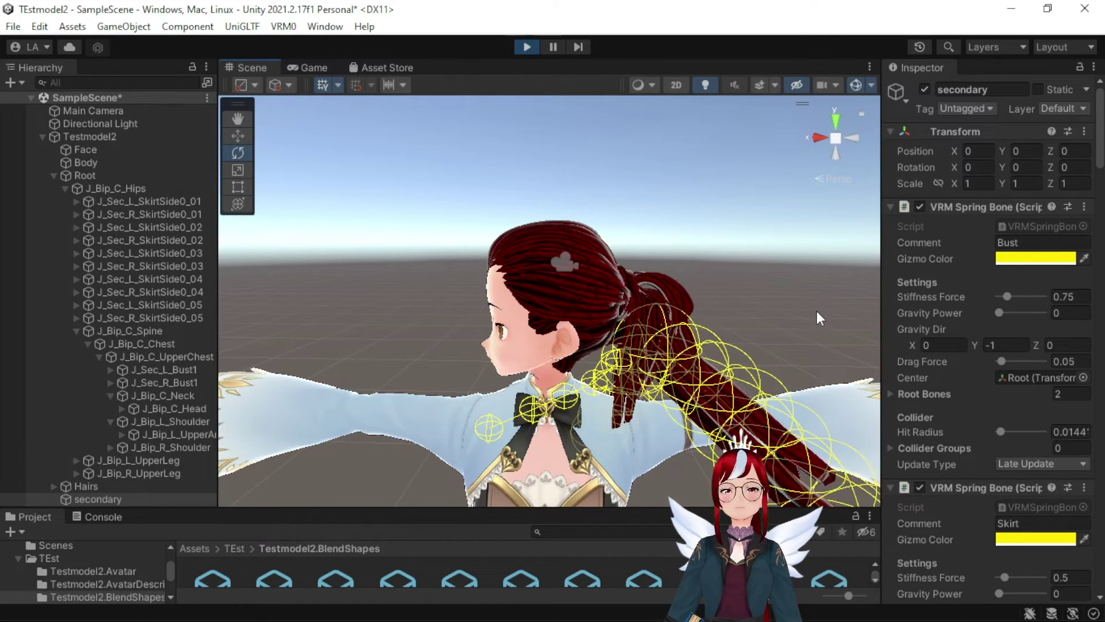
pyautogui.moveTo(816, 311)
pyautogui.keyDown('alt'); pyautogui.mouseDown()
pyautogui.moveTo(841, 320)
pyautogui.moveTo(834, 306)
pyautogui.mouseUp(); pyautogui.keyUp('alt')
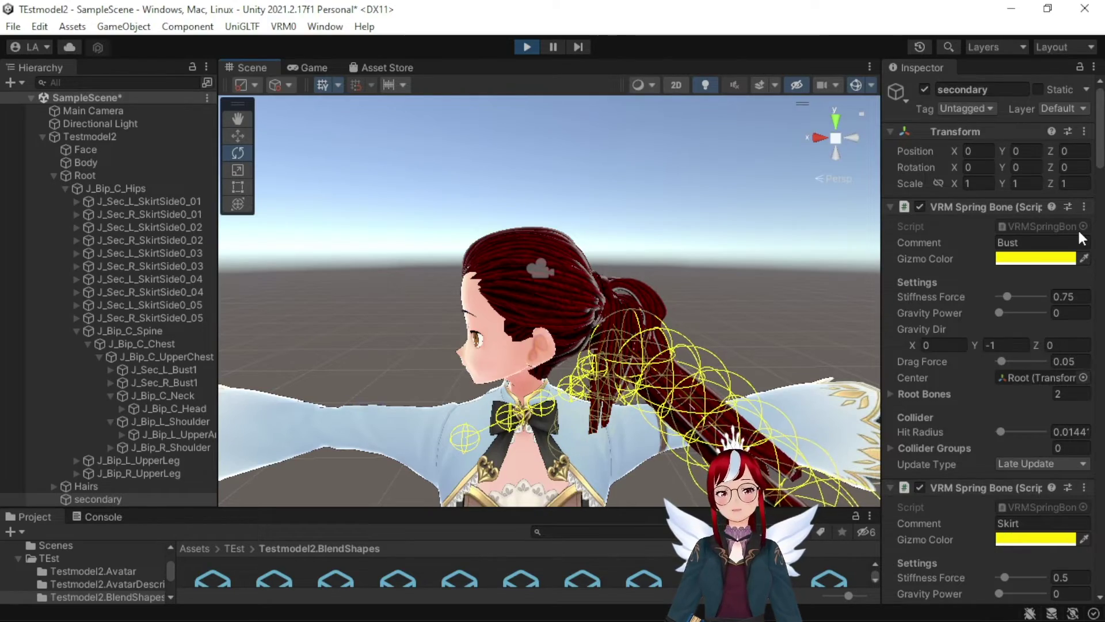
# - Scroll to the first Hair spring bone and set its Gizmo Color to green
pyautogui.scroll(-10, 1071, 229)
pyautogui.scroll(6, 1037, 230)
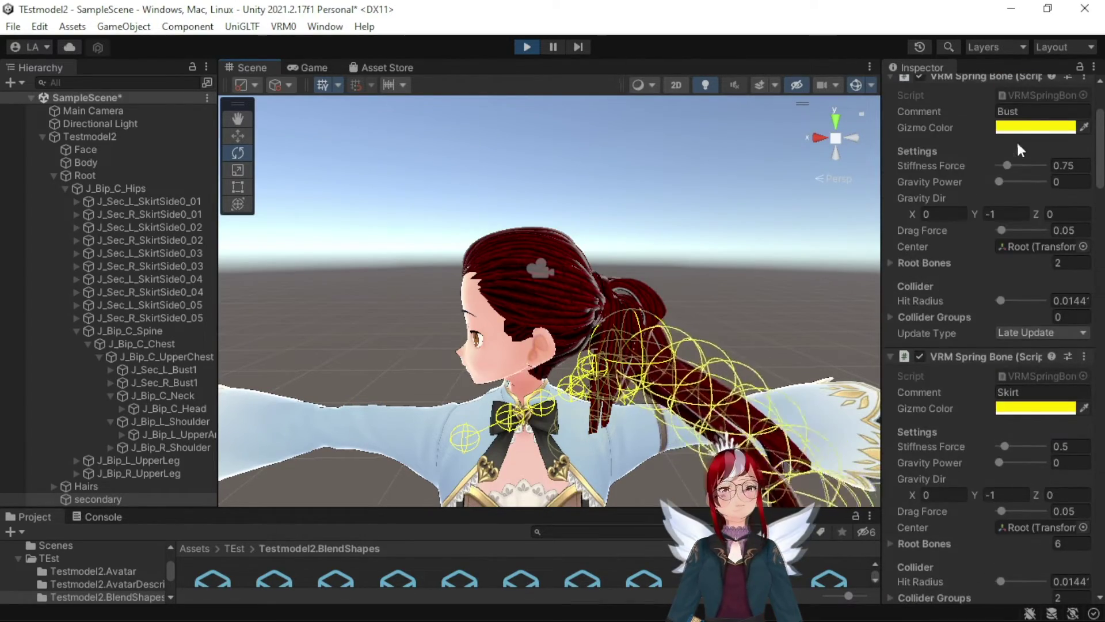
pyautogui.scroll(-3, 1030, 328)
pyautogui.scroll(-7, 1017, 314)
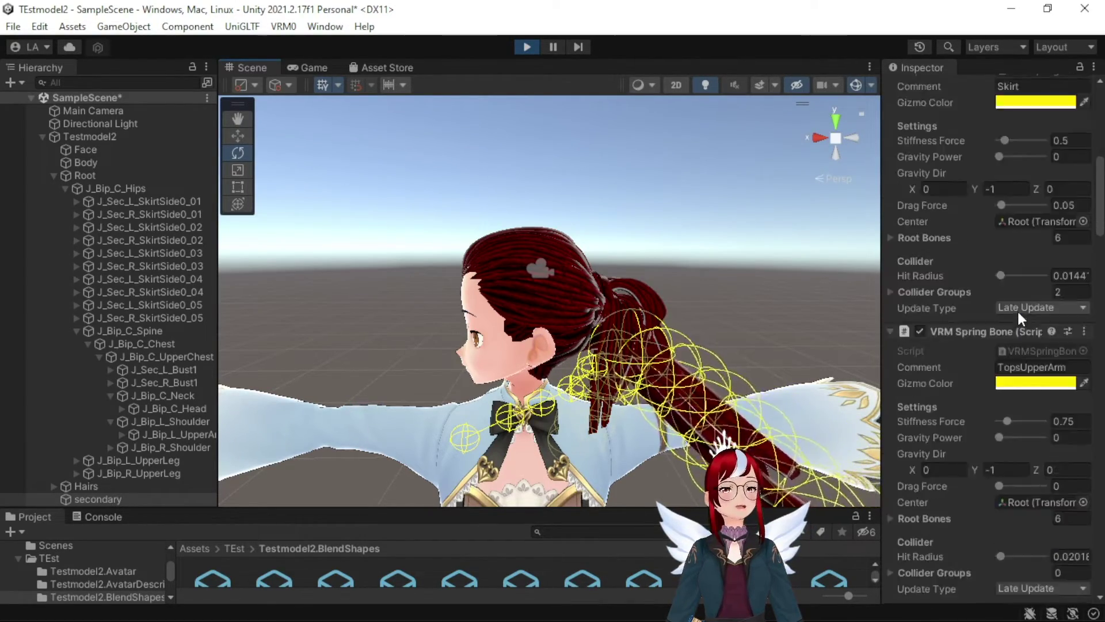
pyautogui.scroll(-2, 1071, 200)
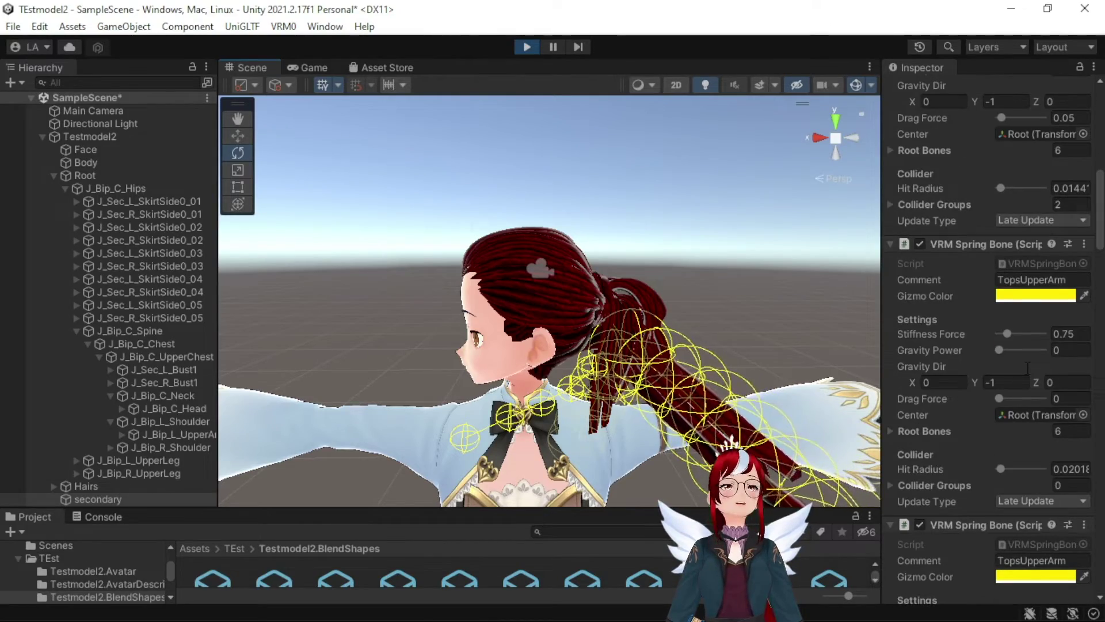
pyautogui.scroll(-4, 1072, 200)
pyautogui.scroll(-20, 1072, 200)
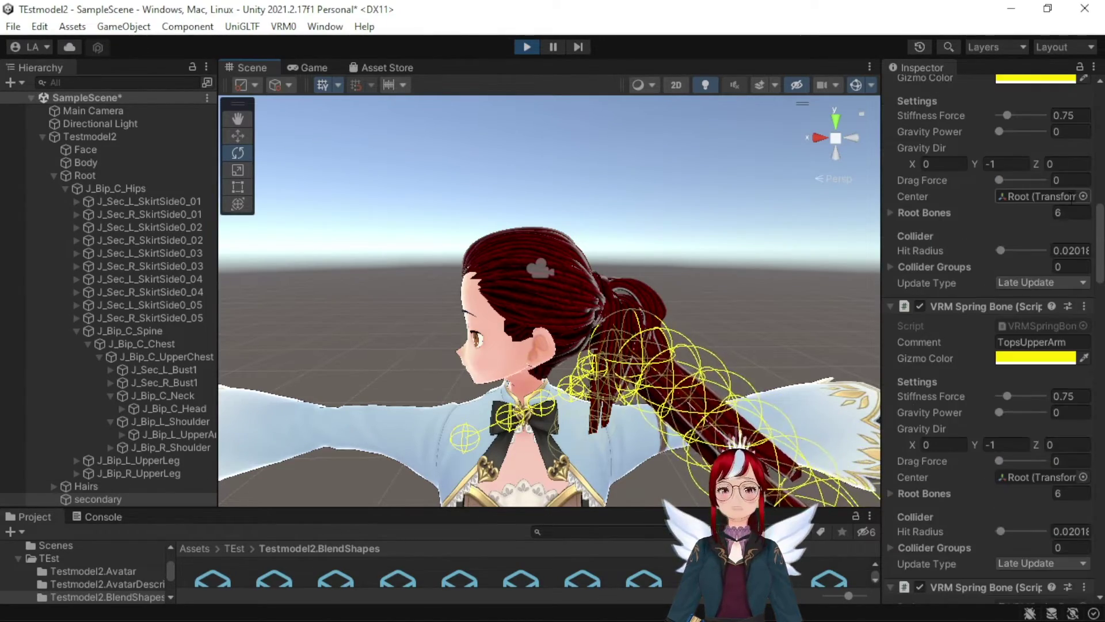
pyautogui.scroll(-5, 1072, 199)
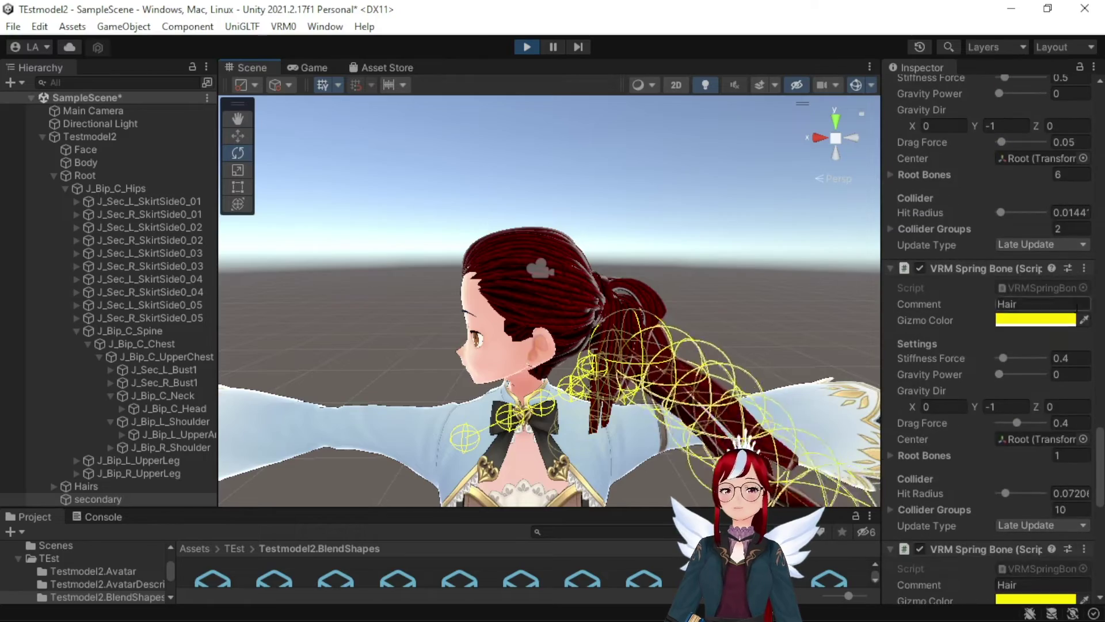
pyautogui.click(1030, 321)
pyautogui.click(983, 283)
pyautogui.click(821, 219)
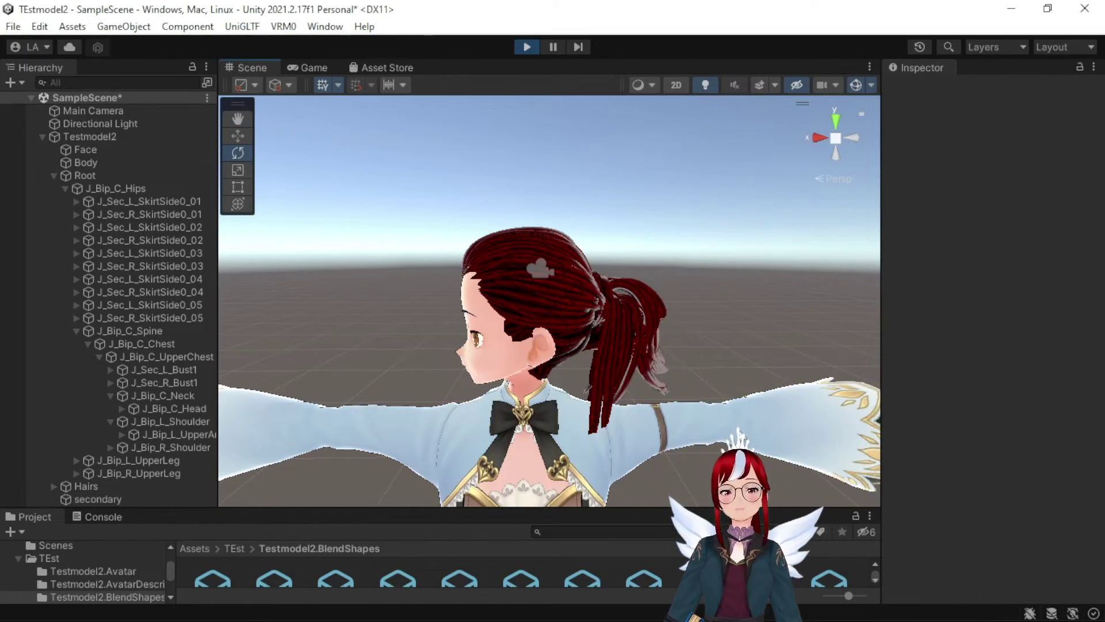
# - Reselect 'secondary' and set the next two Hair spring bone gizmos to red and magenta
pyautogui.click(144, 499)
pyautogui.scroll(-8, 1013, 346)
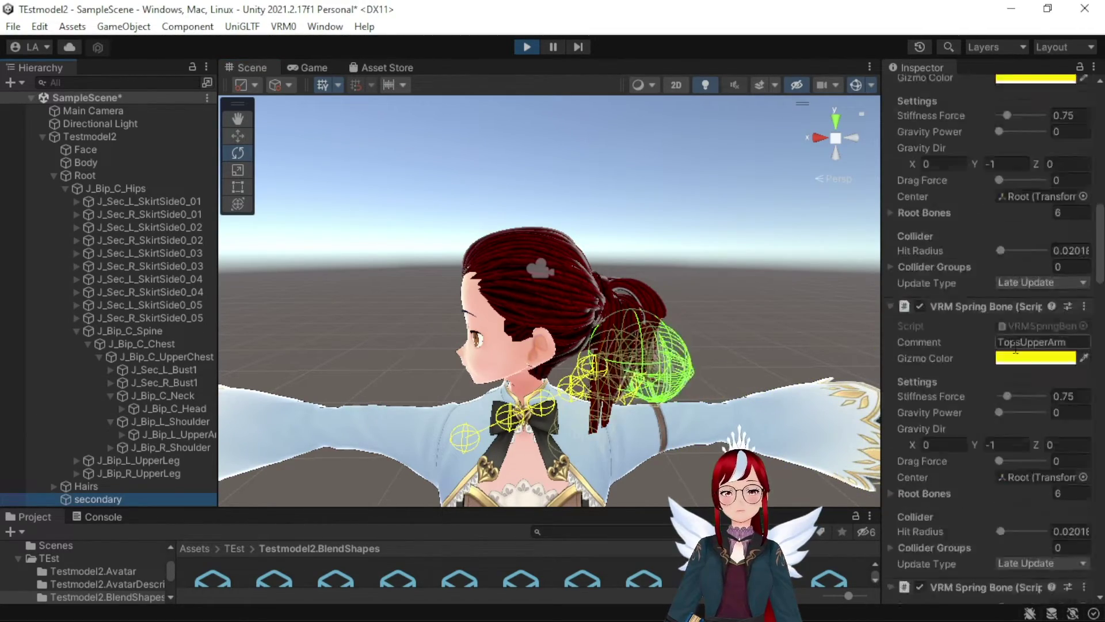
pyautogui.scroll(-12, 1016, 345)
pyautogui.click(1030, 381)
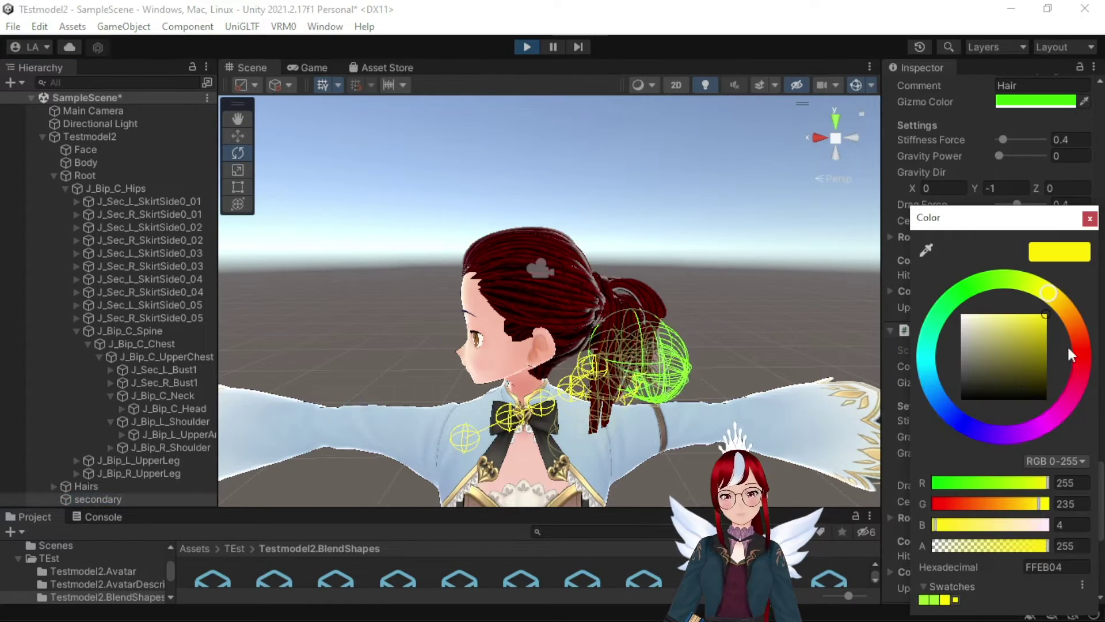
pyautogui.click(1082, 353)
pyautogui.scroll(-6, 1027, 357)
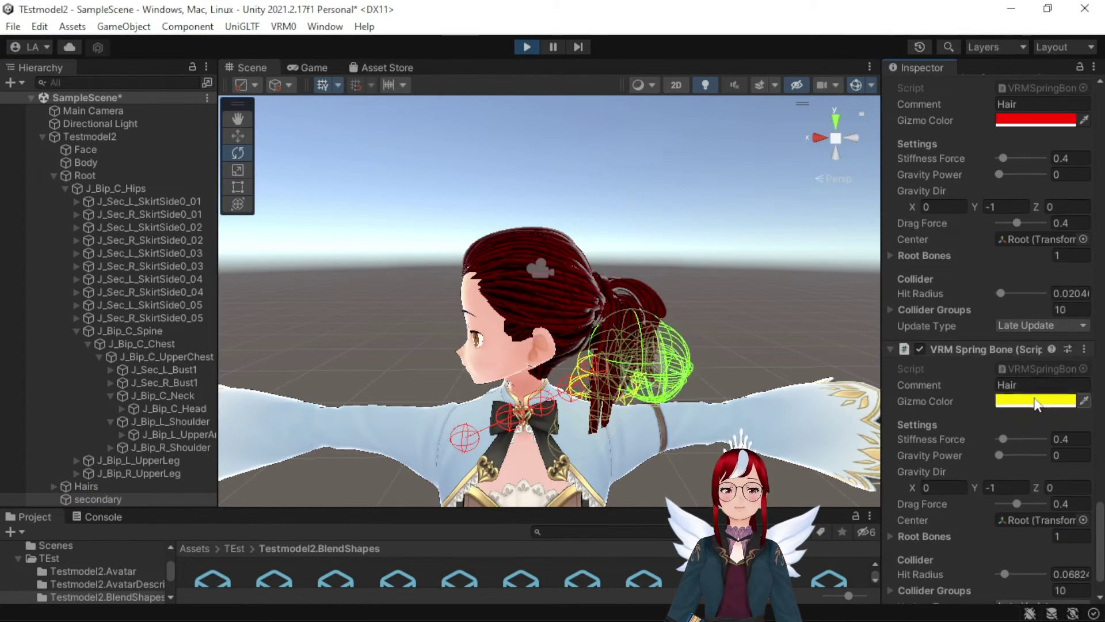
pyautogui.click(1063, 405)
pyautogui.click(1061, 410)
pyautogui.click(888, 126)
# - Toggle the Scene view Gizmos off and on twice to compare the recoloured colliders
pyautogui.scroll(-3, 1041, 365)
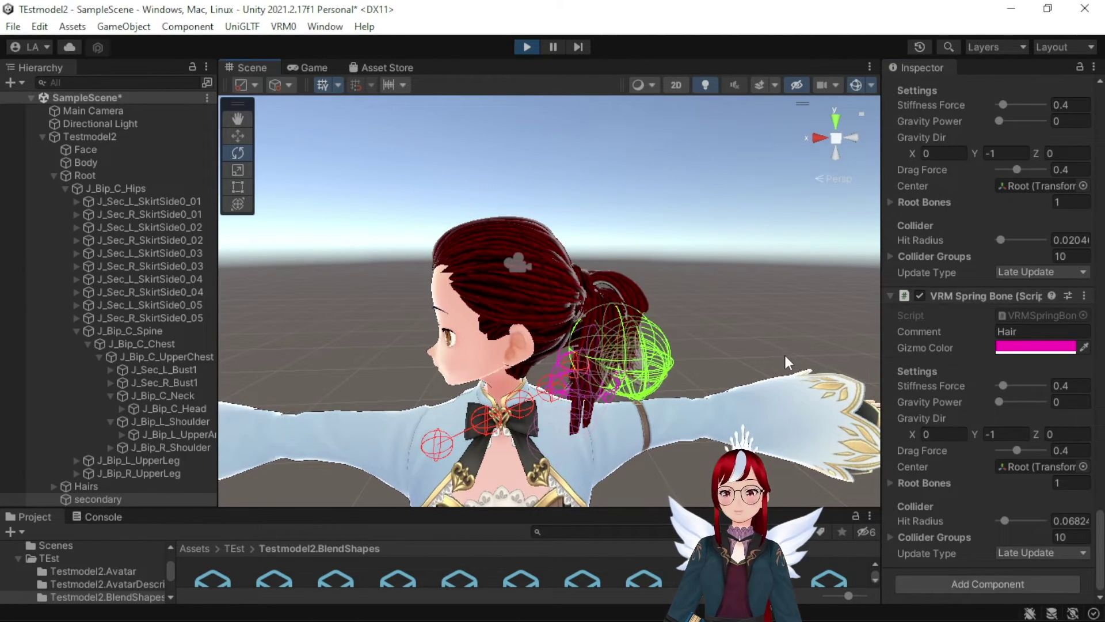
pyautogui.scroll(5, 962, 330)
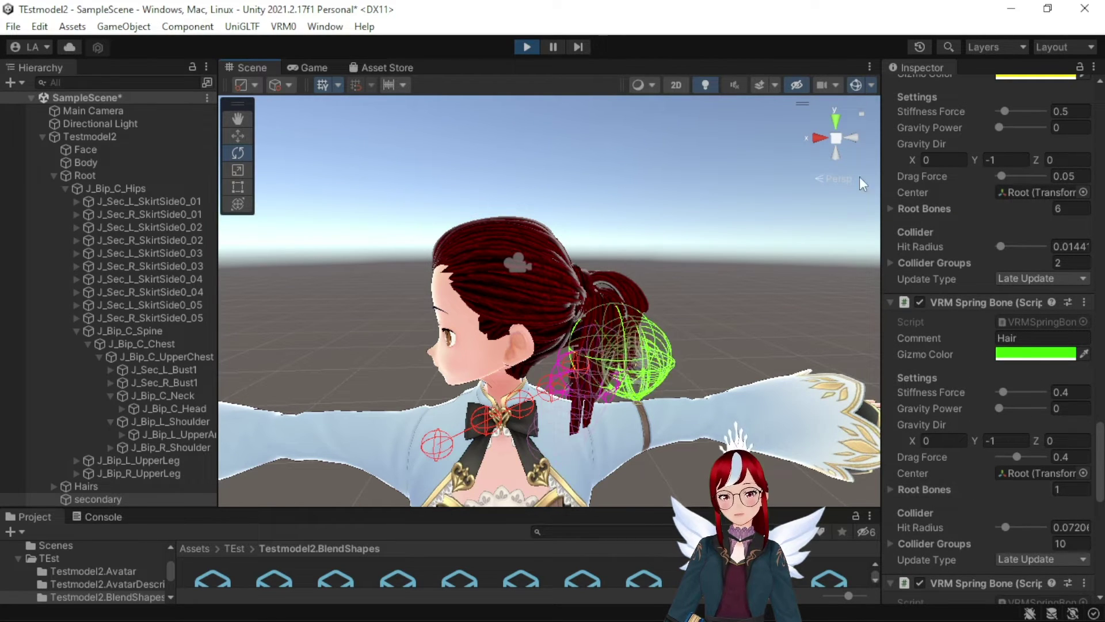
pyautogui.click(856, 85)
pyautogui.click(858, 82)
pyautogui.click(858, 82)
pyautogui.click(858, 82)
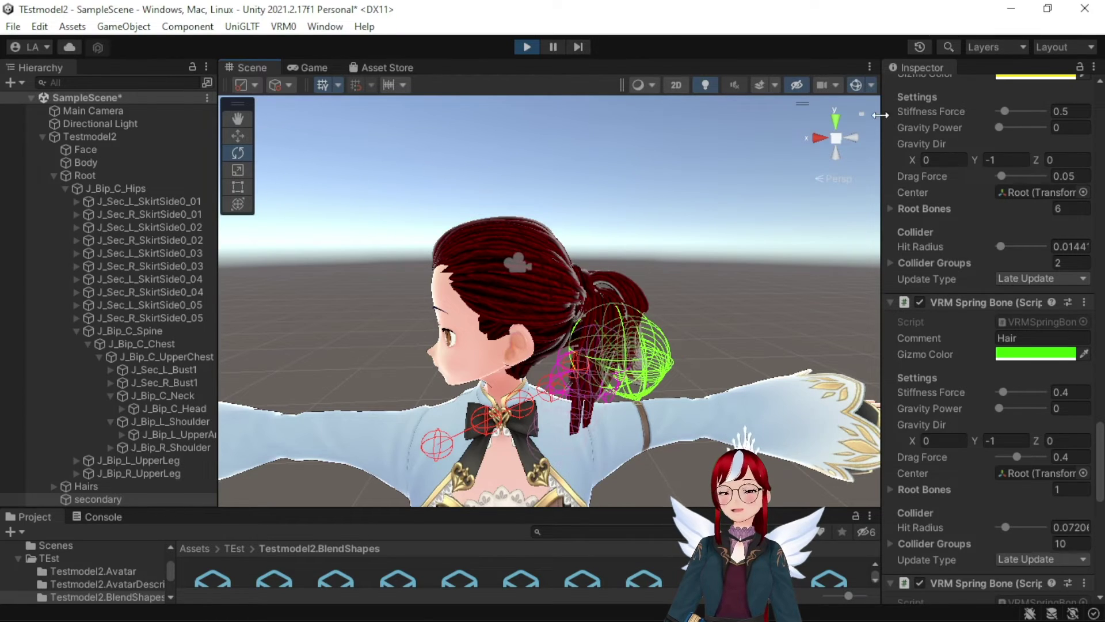
pyautogui.scroll(-2, 1000, 405)
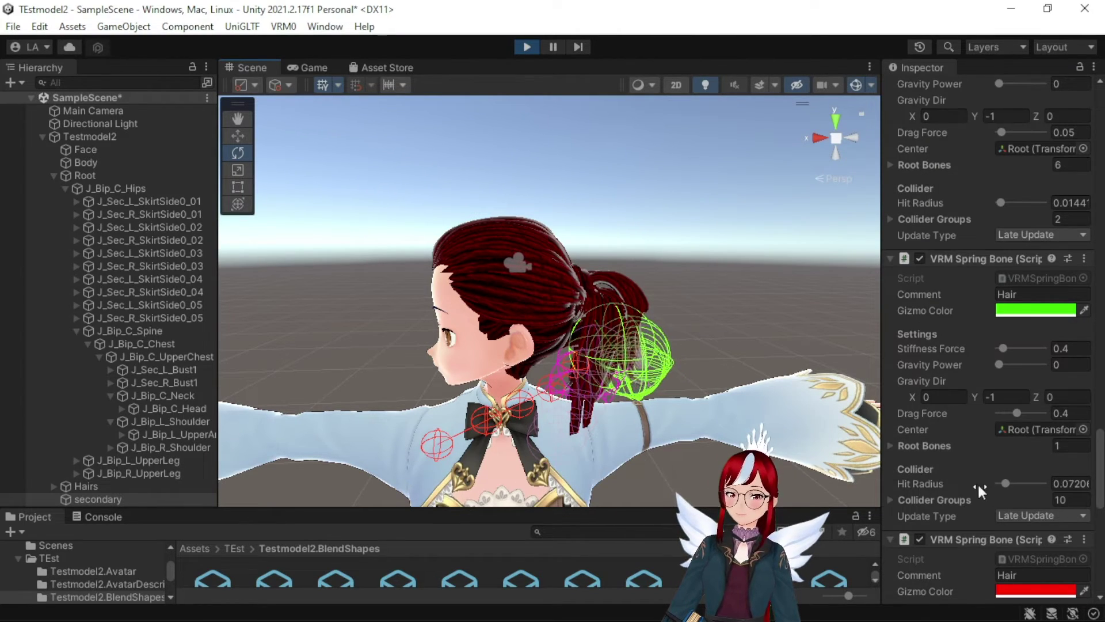
# - Drag the green Hair spring bone's Hit Radius slider, then stop play mode
pyautogui.moveTo(1005, 483)
pyautogui.mouseDown()
pyautogui.moveTo(992, 484)
pyautogui.moveTo(1010, 479)
pyautogui.moveTo(1002, 484)
pyautogui.mouseUp()
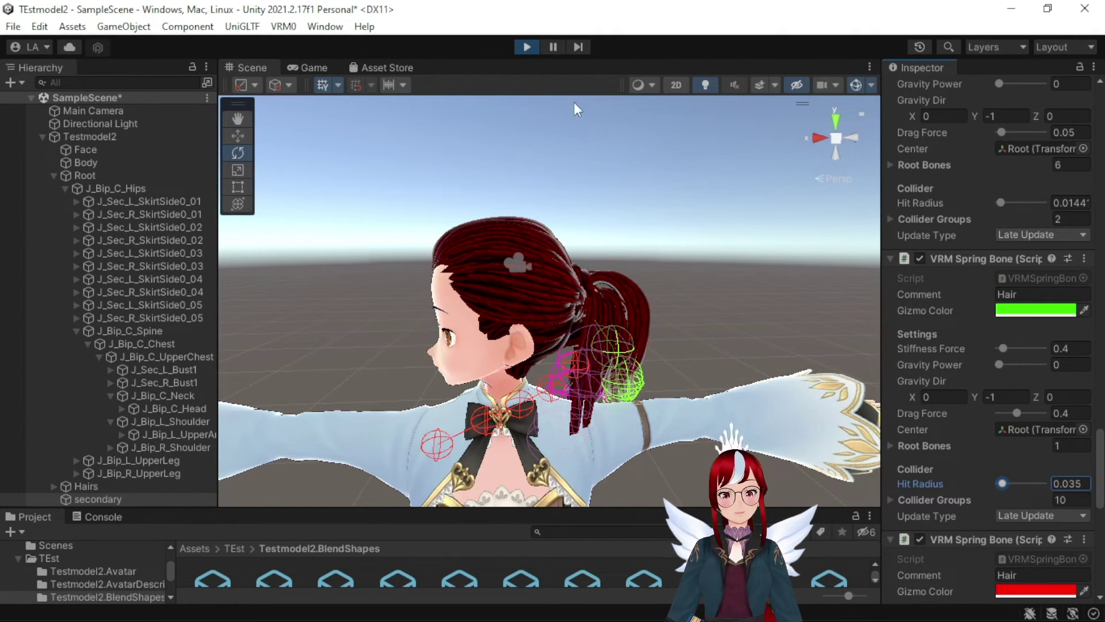
pyautogui.click(527, 47)
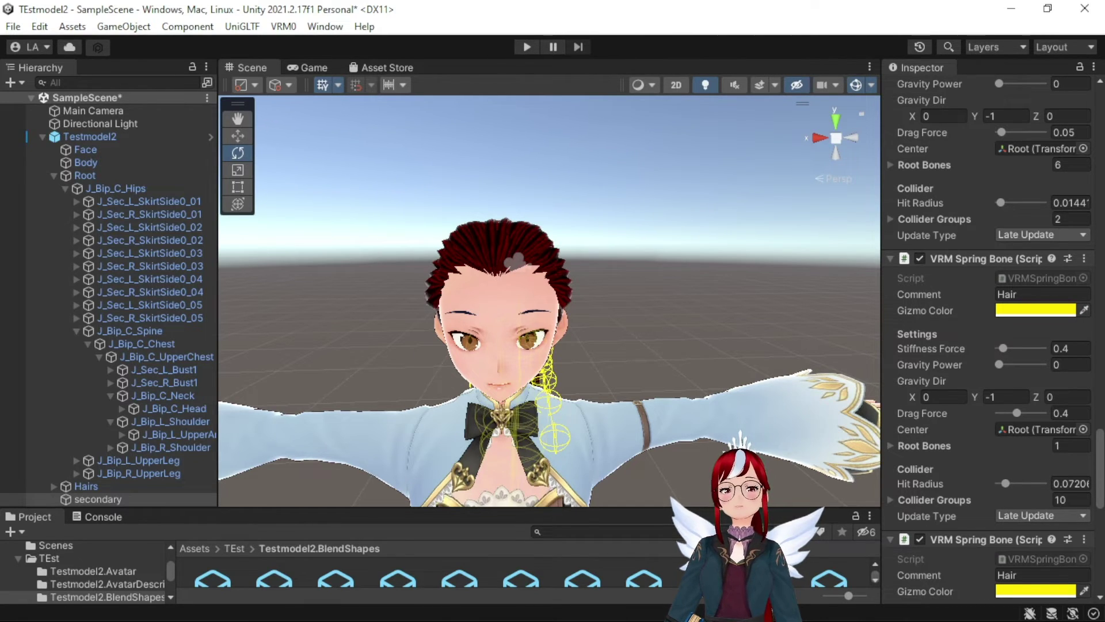
# - Frame J_Bip_C_Head, then select 'secondary' and scroll its spring bones toward TopsUpperArm
pyautogui.doubleClick(174, 408)
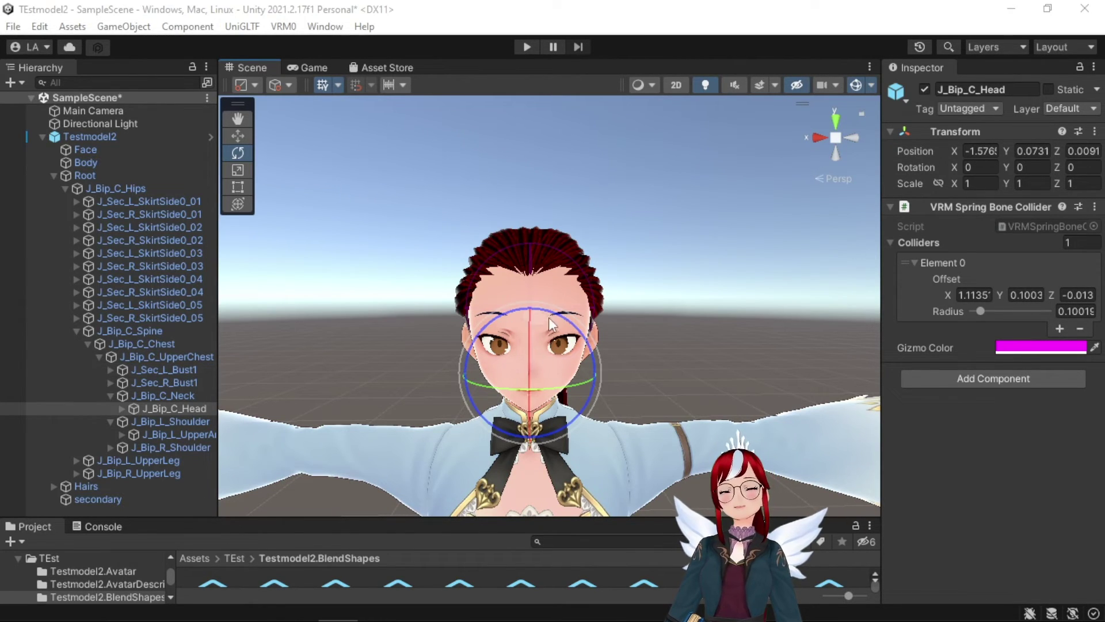
pyautogui.click(99, 503)
pyautogui.scroll(-10, 977, 259)
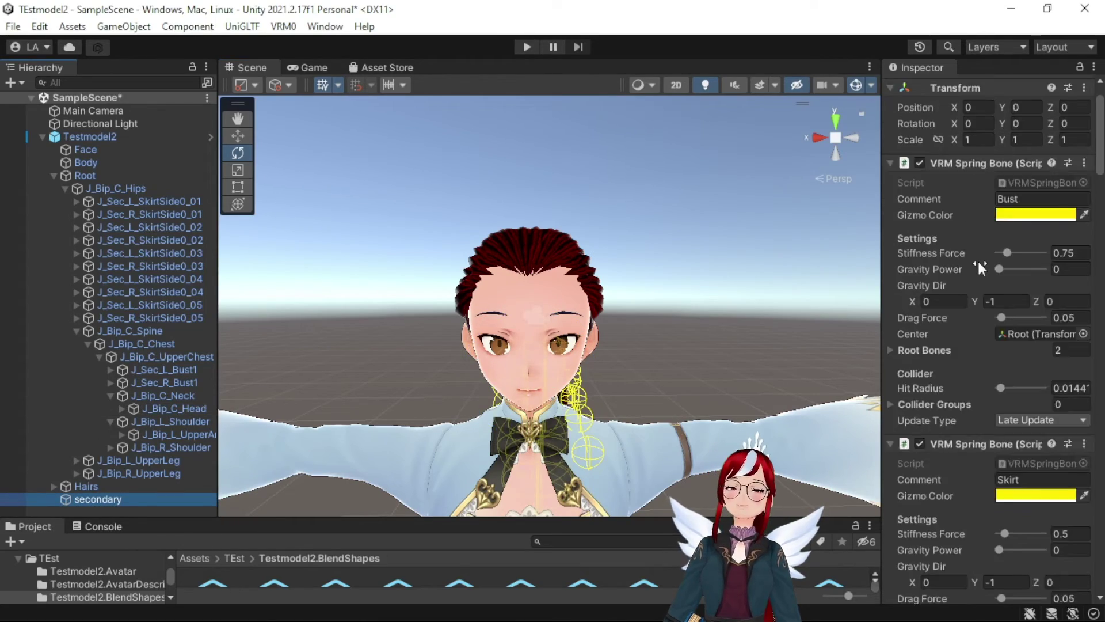